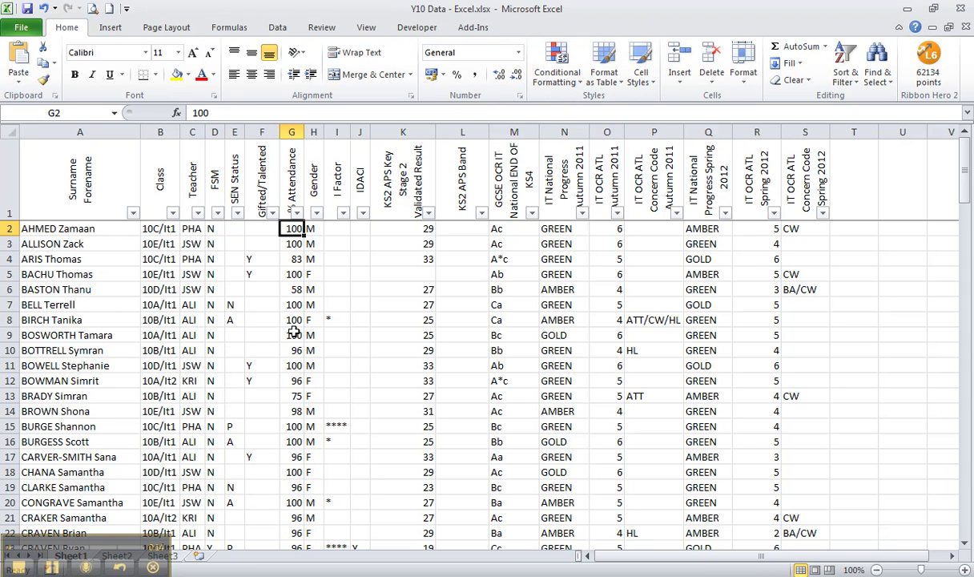
# Apply the green-yellow-red color scale to the % Attendance values in G2:G127
pyautogui.moveTo(287, 228); pyautogui.dragTo(293, 487)
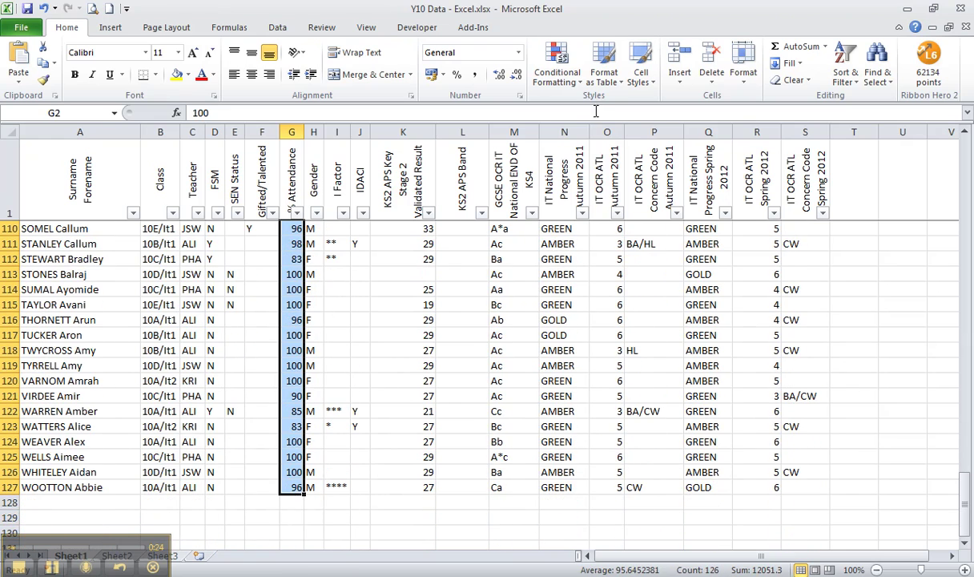
pyautogui.click(557, 64)
pyautogui.moveTo(548, 215)
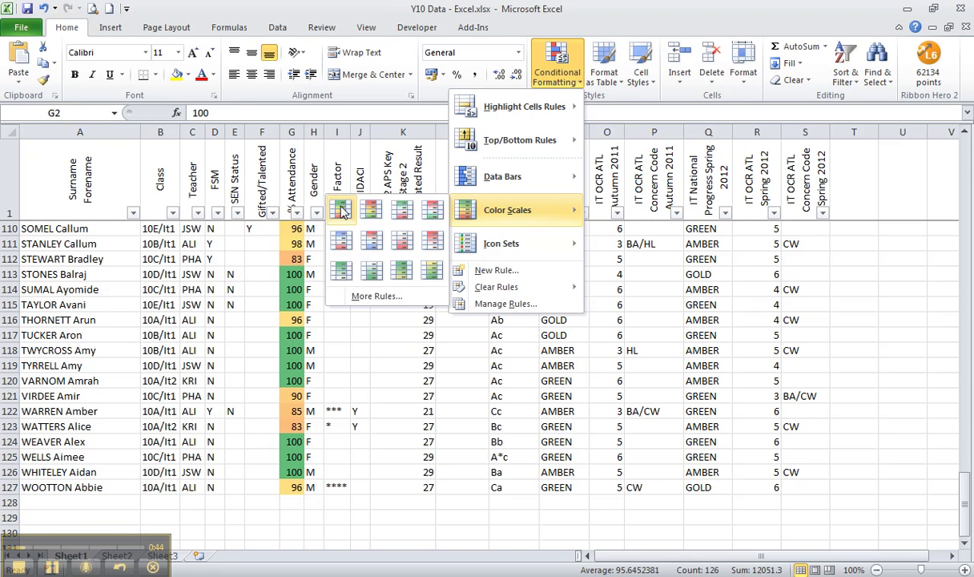
pyautogui.click(342, 210)
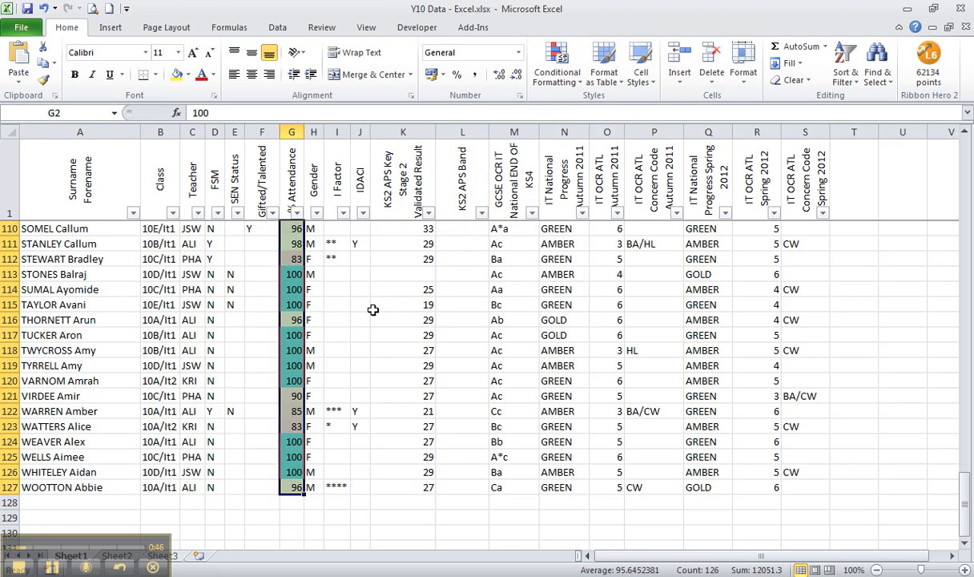
# Edit the attendance column's Graded Color Scale rule, setting its midpoint to type Number with a value of 95
pyautogui.scroll(20, 372, 302)
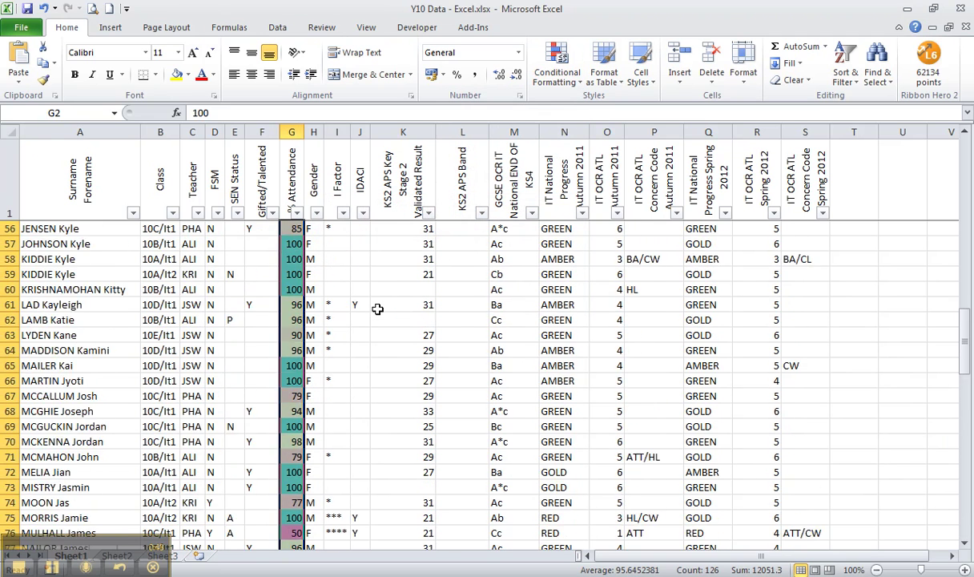
pyautogui.scroll(6, 377, 308)
pyautogui.click(552, 76)
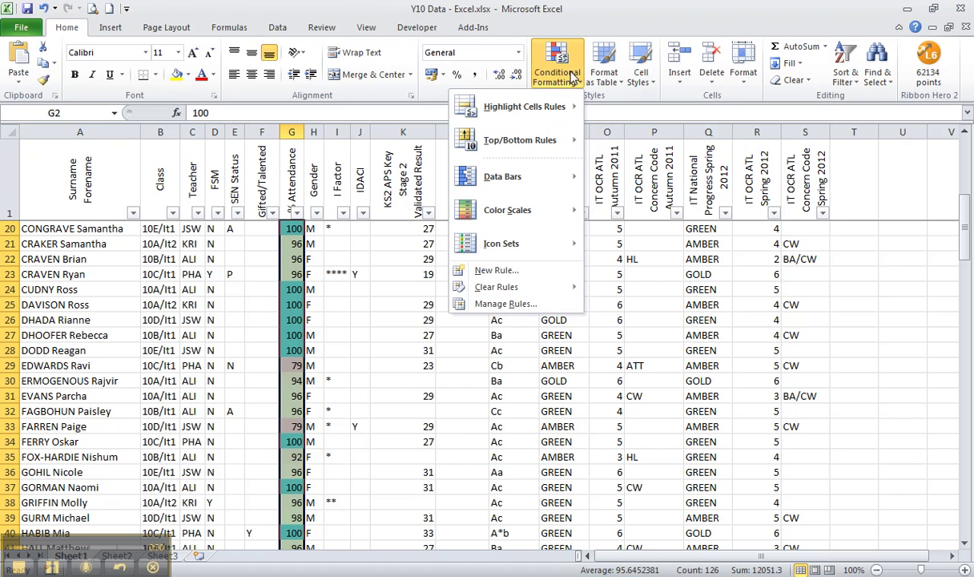
pyautogui.click(505, 304)
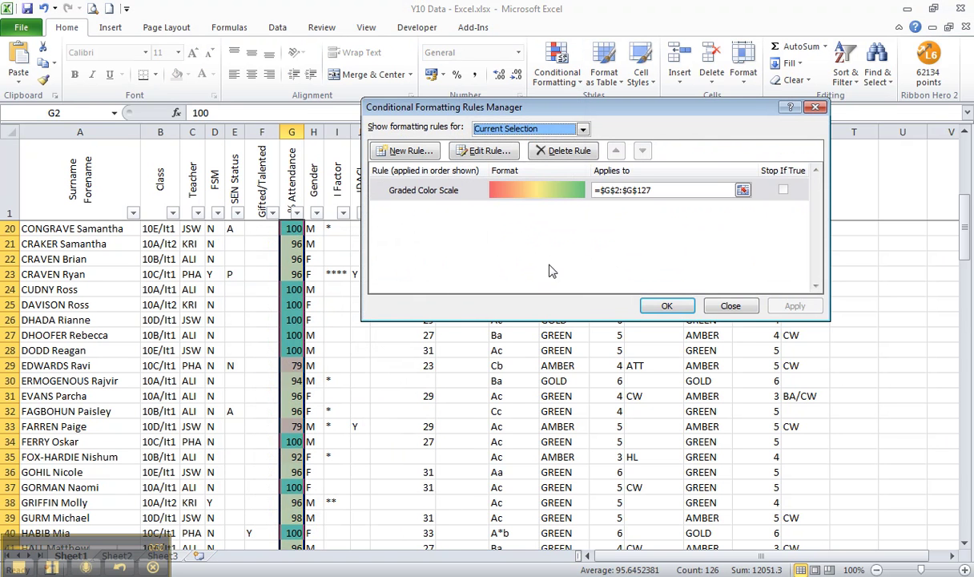
pyautogui.click(545, 190)
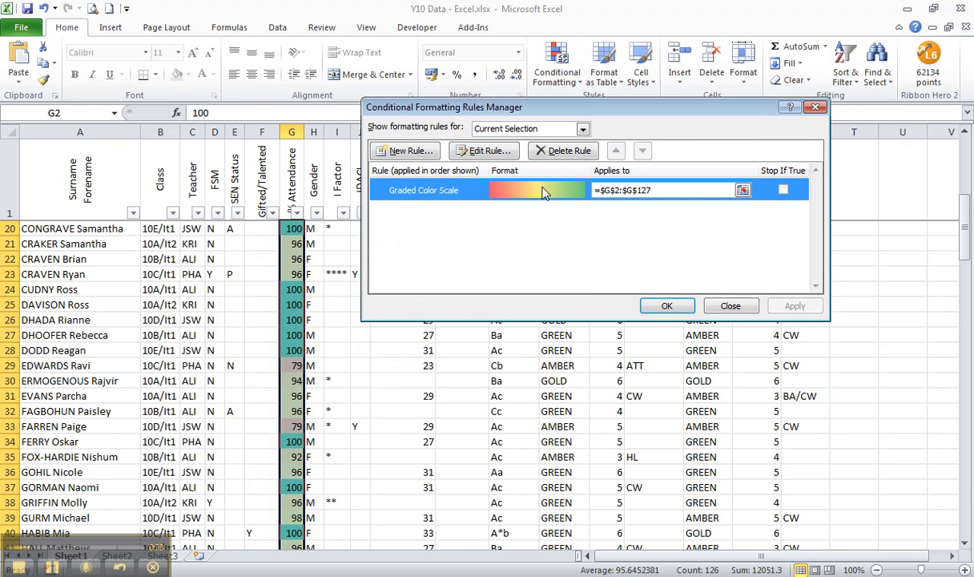
pyautogui.click(484, 150)
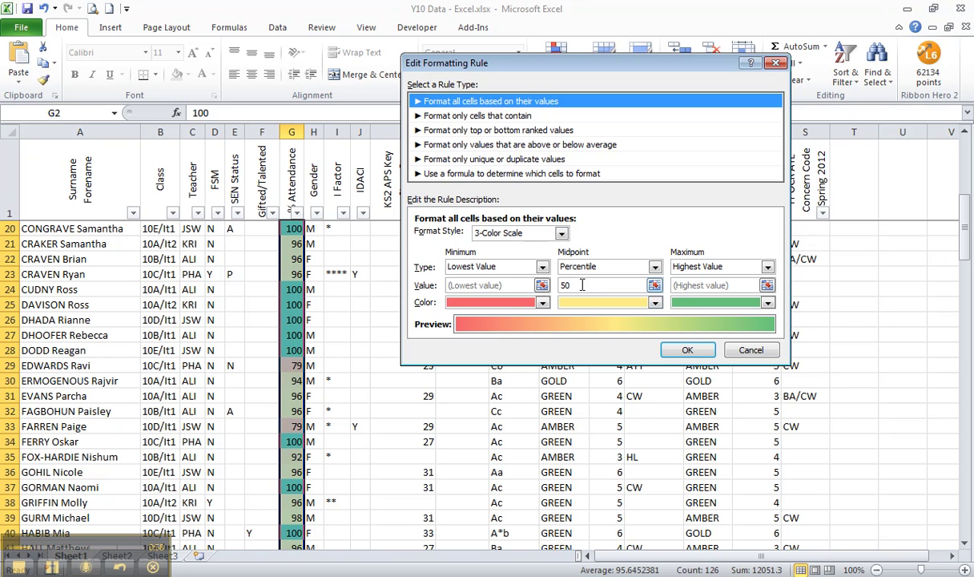
pyautogui.click(625, 267)
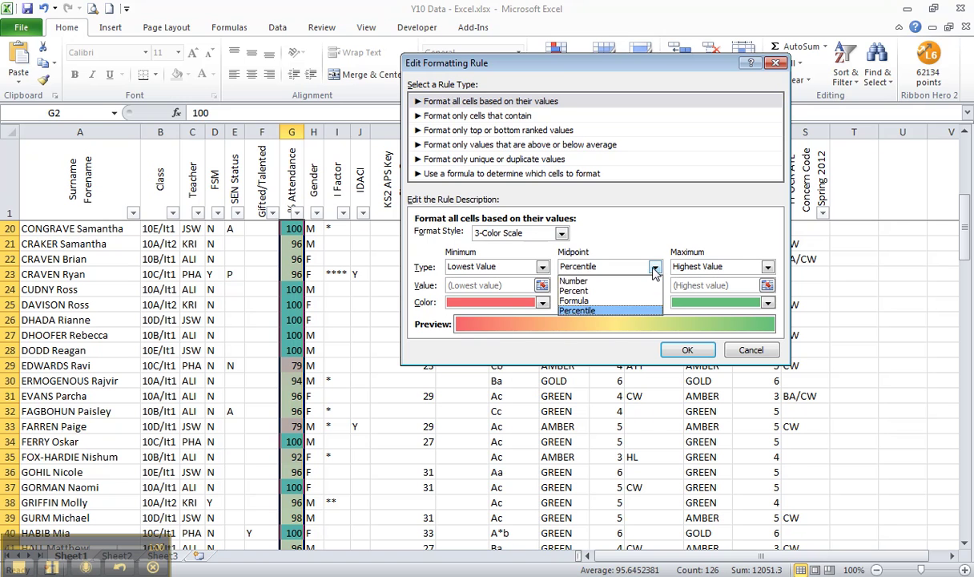
pyautogui.click(623, 282)
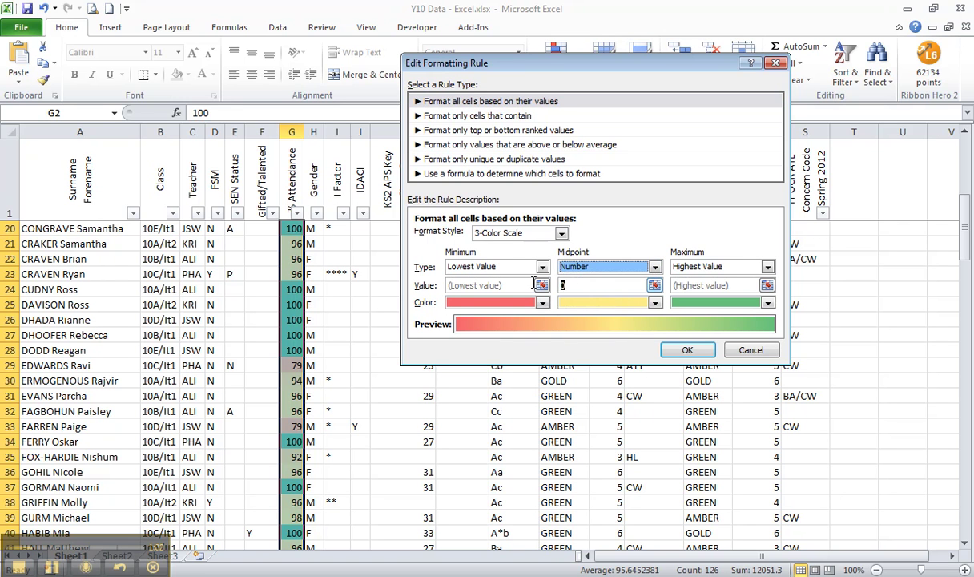
pyautogui.press('Tab')
pyautogui.write('95')
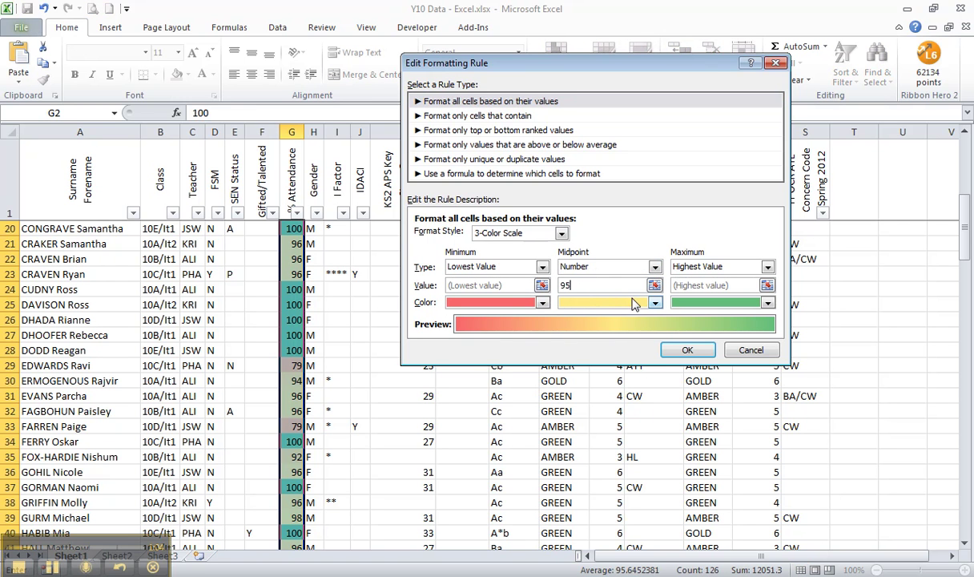
# Change the midpoint color of the attendance color scale to the dark orange theme shade
pyautogui.click(626, 302)
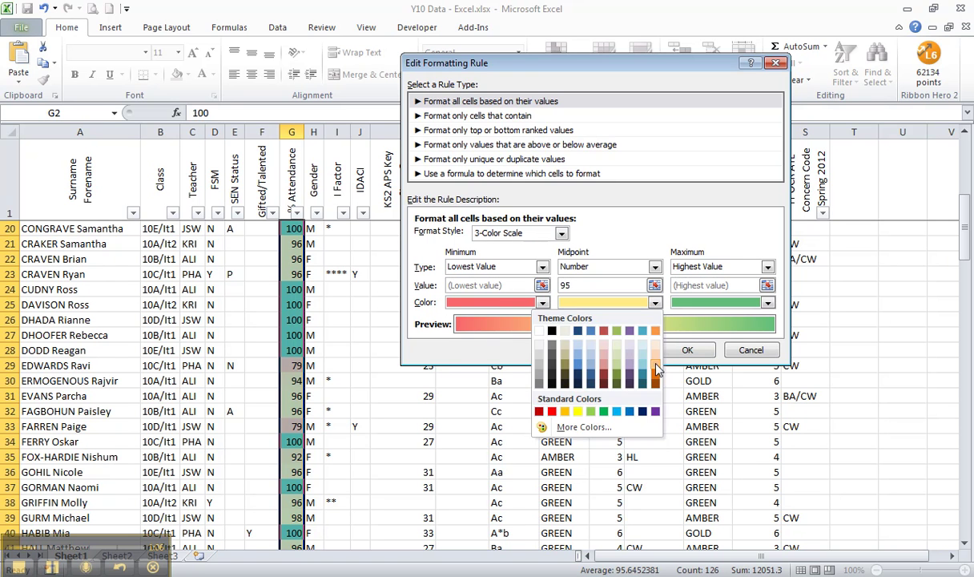
pyautogui.click(654, 363)
pyautogui.click(654, 303)
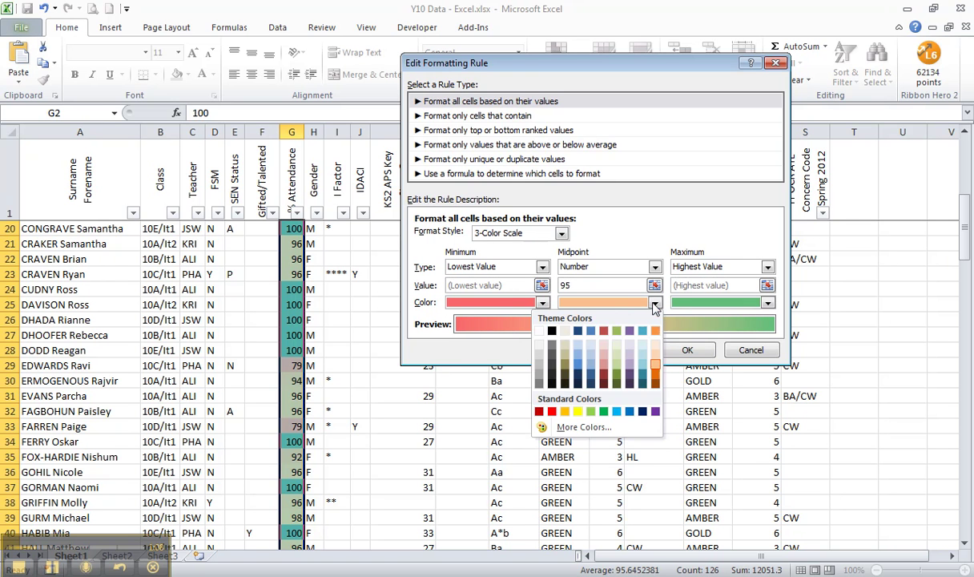
pyautogui.click(656, 371)
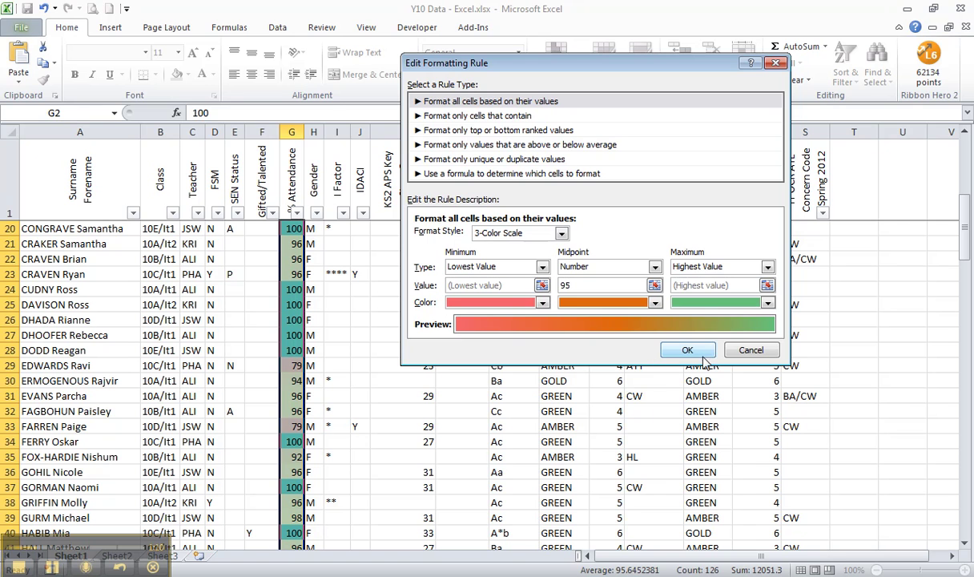
# Set the maximum of the color scale to type Number with a value of 100
pyautogui.click(767, 267)
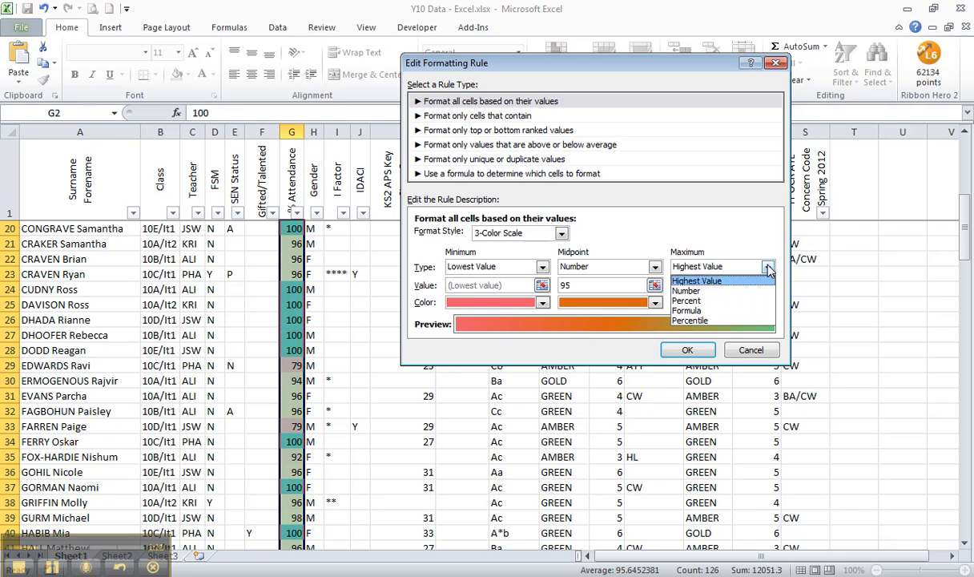
pyautogui.click(707, 292)
pyautogui.press('Tab')
pyautogui.write('1')
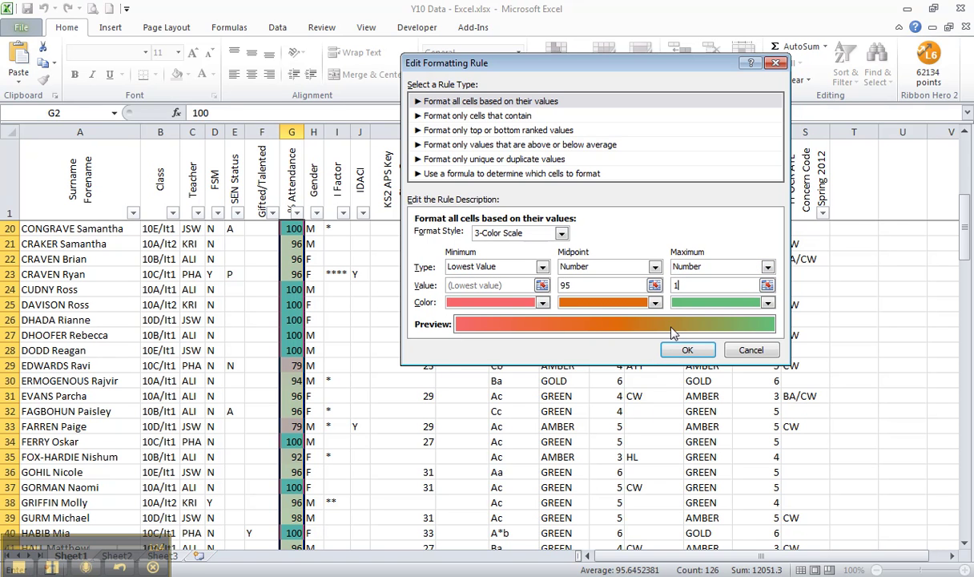
pyautogui.write('00')
# Set the color scale's minimum to the number 85 in standard red and apply the edited rule to the attendance column
pyautogui.click(520, 269)
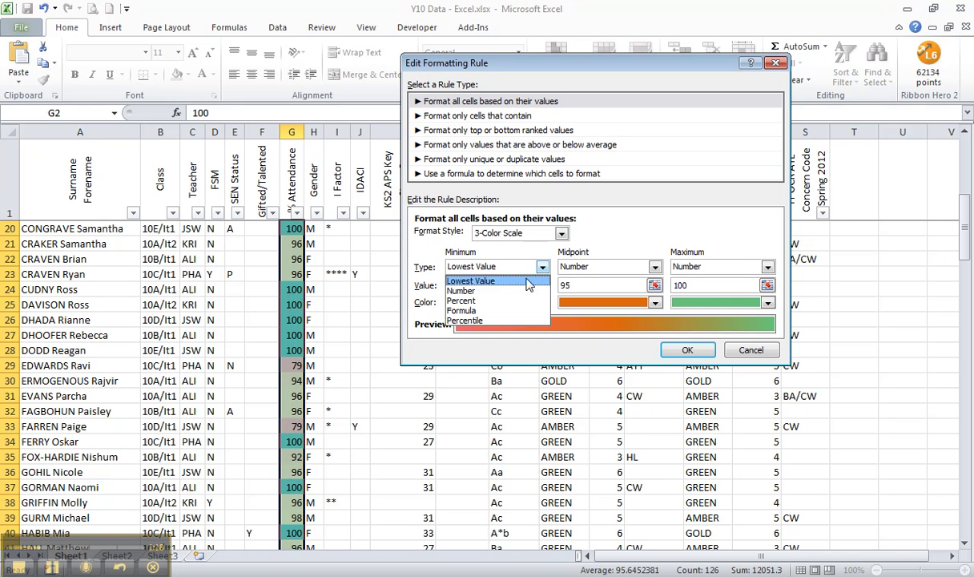
pyautogui.click(481, 290)
pyautogui.press('Tab')
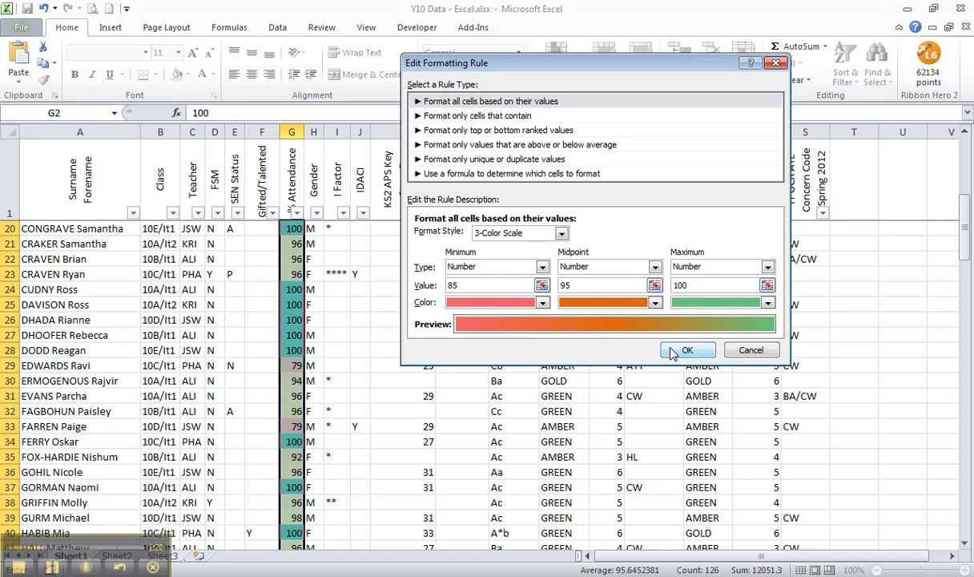
pyautogui.click(542, 302)
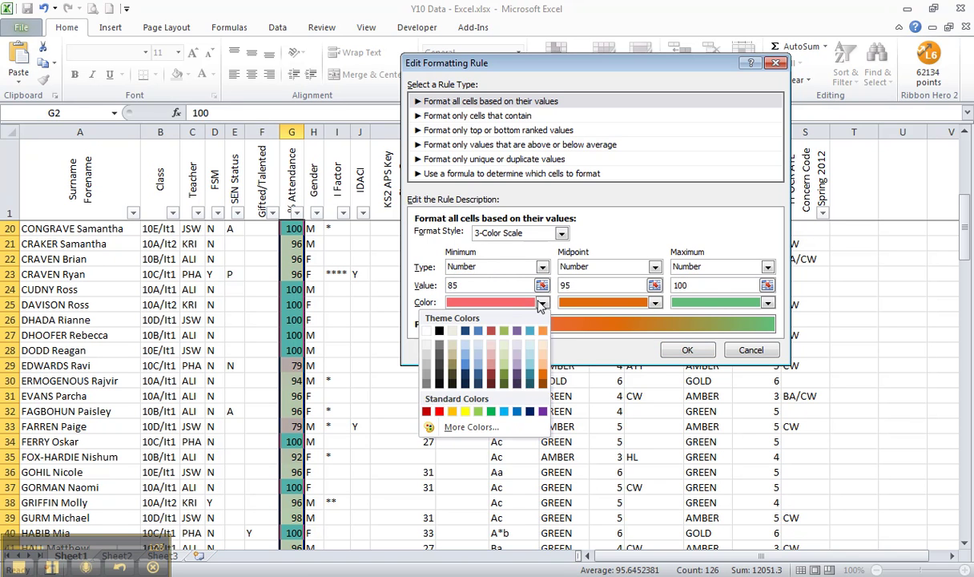
pyautogui.click(439, 411)
pyautogui.click(683, 348)
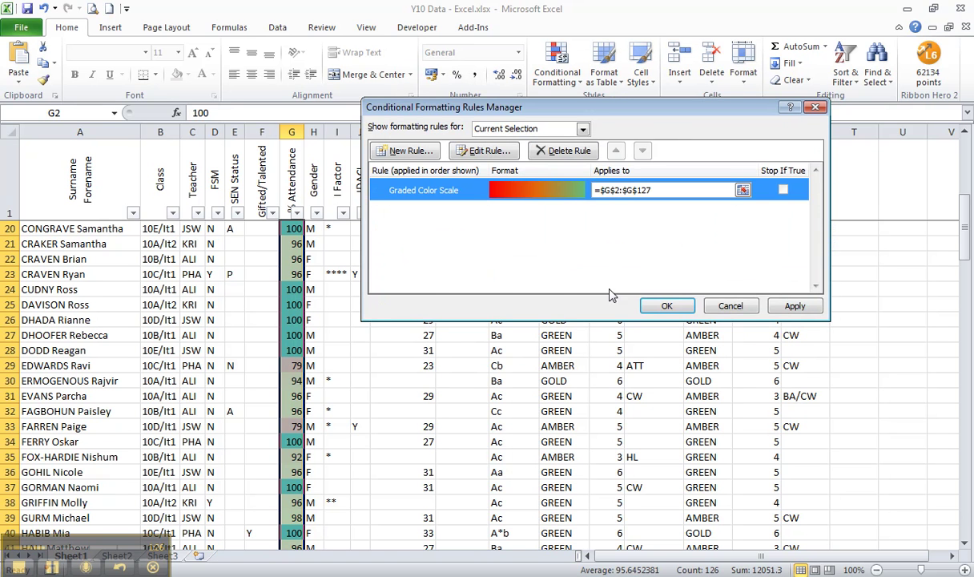
pyautogui.click(657, 305)
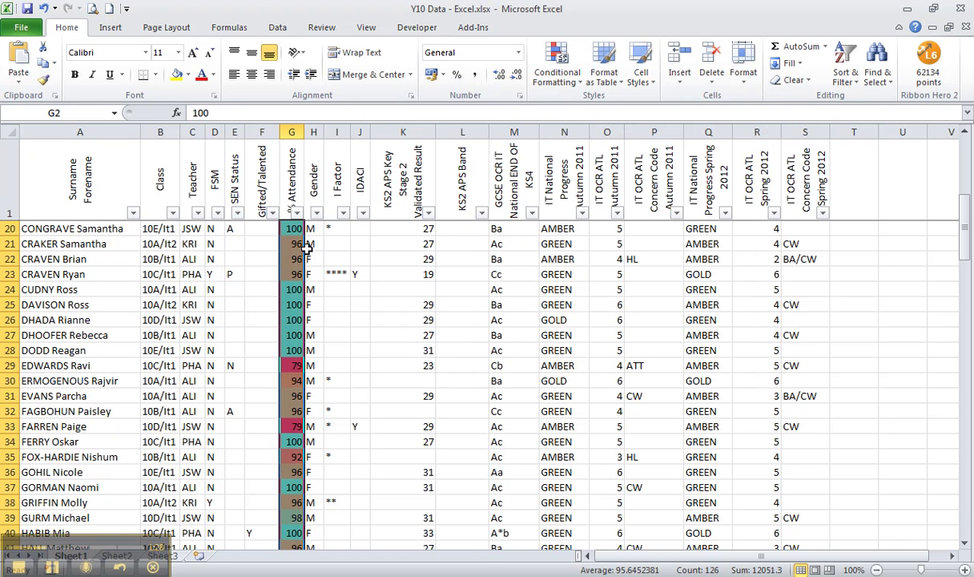
# Review the graded colors down the % Attendance column and the rule covering G2:G7, closing the rules manager without changes
pyautogui.click(294, 273)
pyautogui.scroll(-5, 296, 272)
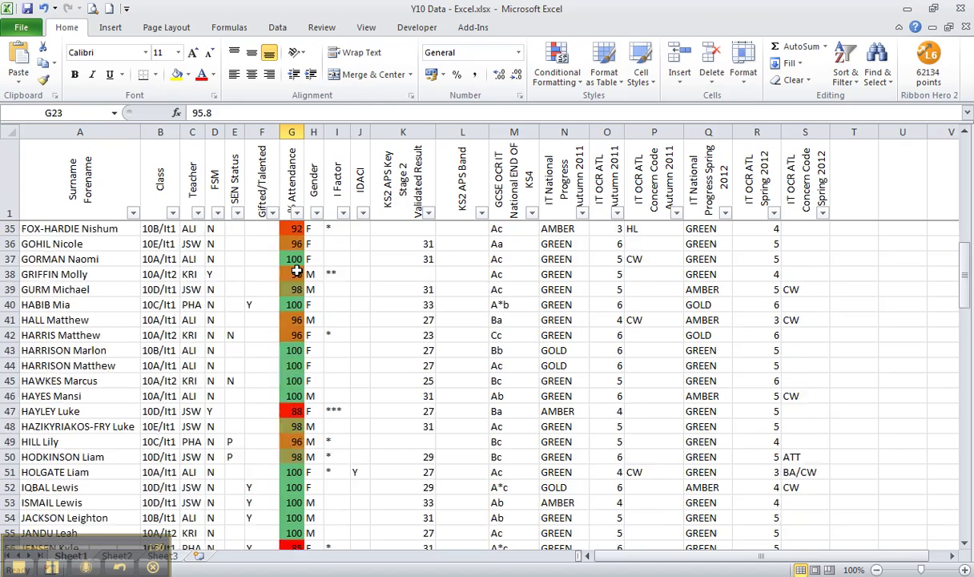
pyautogui.scroll(-7, 296, 271)
pyautogui.scroll(13, 296, 270)
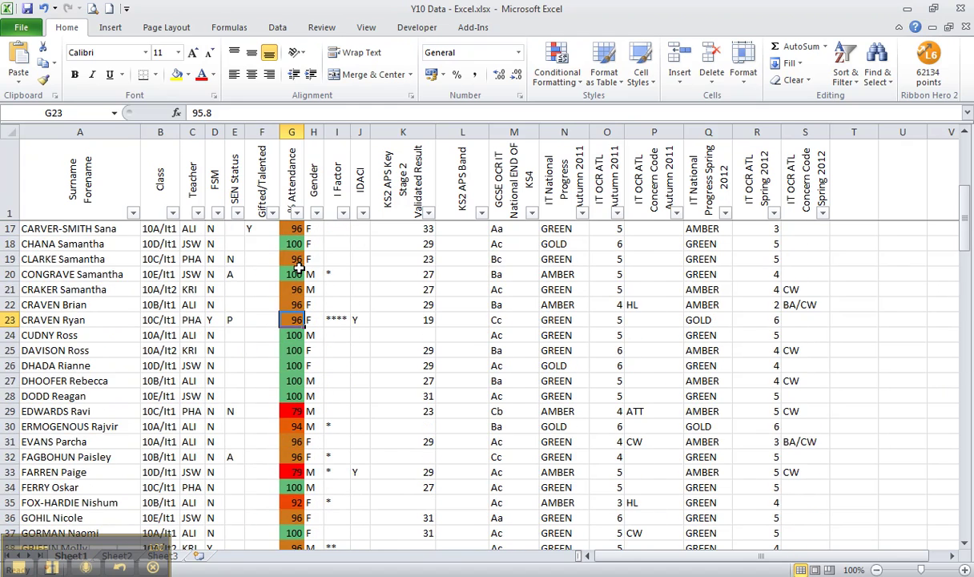
pyautogui.scroll(5, 297, 267)
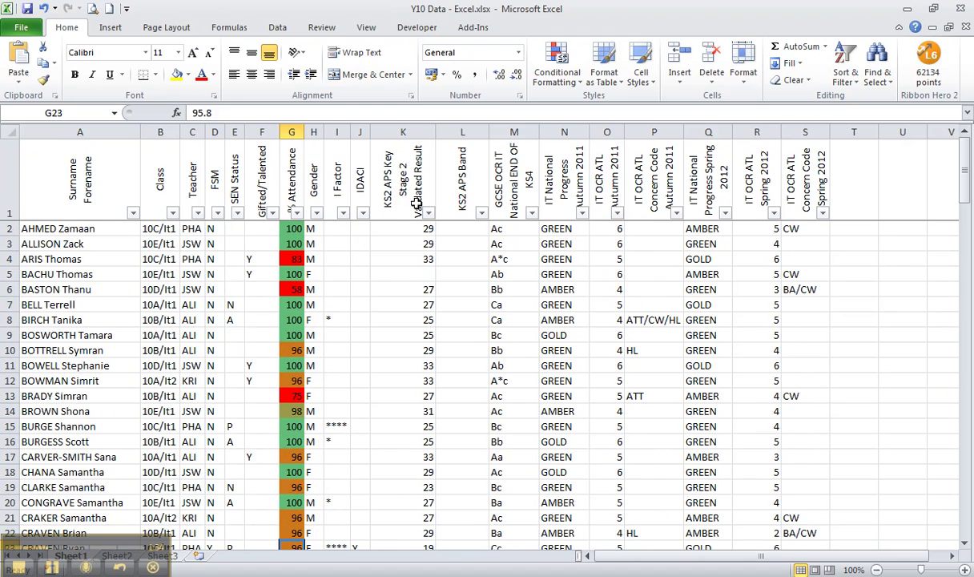
pyautogui.moveTo(294, 228); pyautogui.dragTo(290, 302)
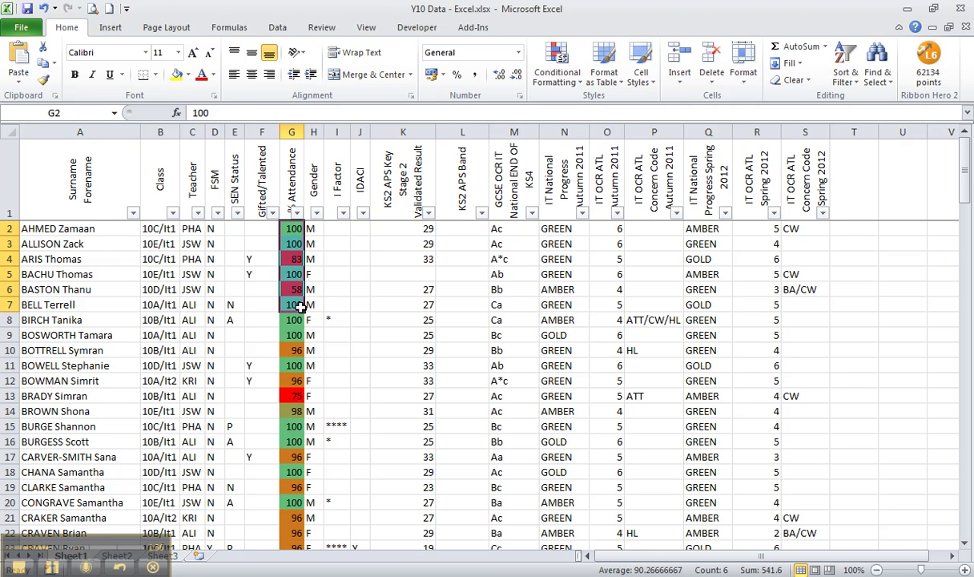
pyautogui.click(557, 65)
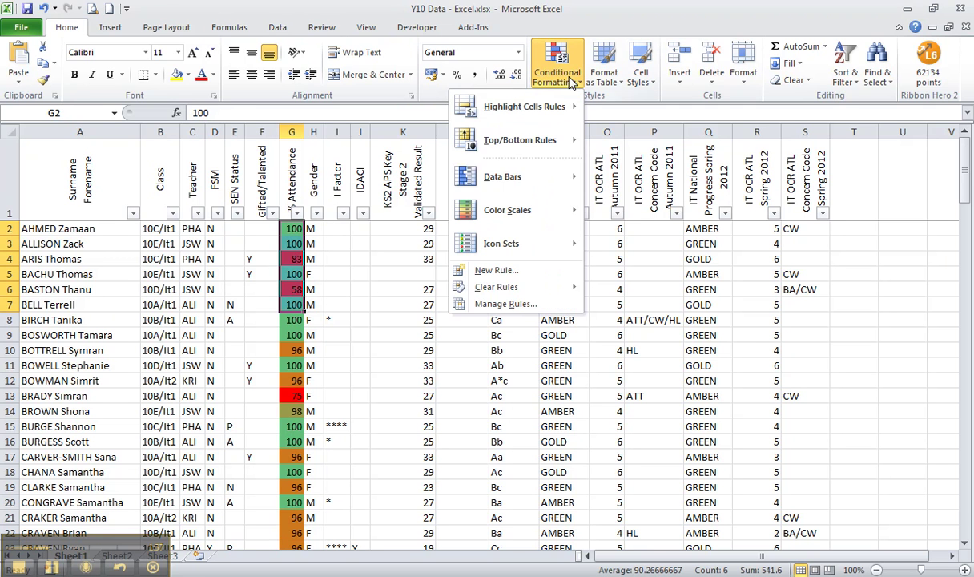
pyautogui.click(503, 303)
pyautogui.click(445, 196)
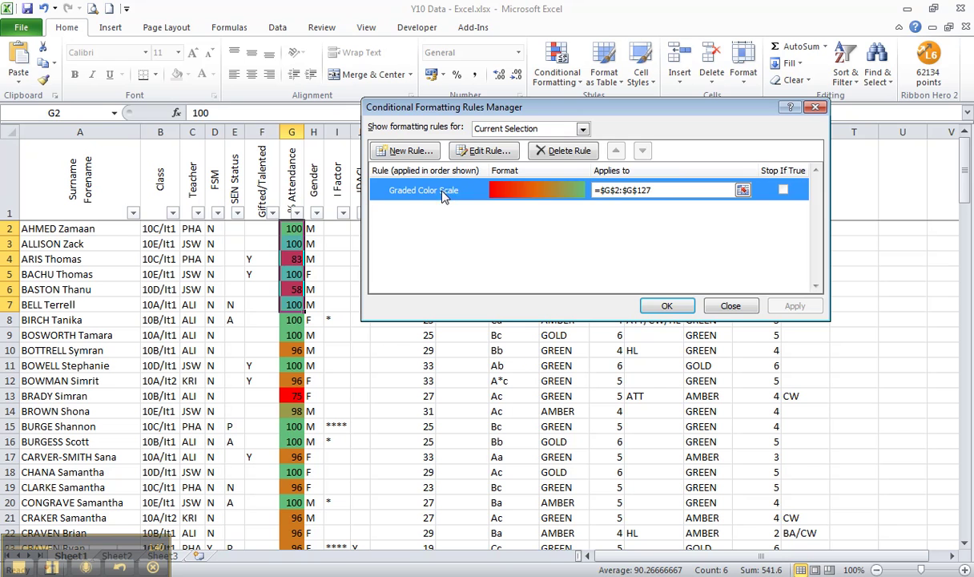
pyautogui.click(731, 307)
pyautogui.click(653, 335)
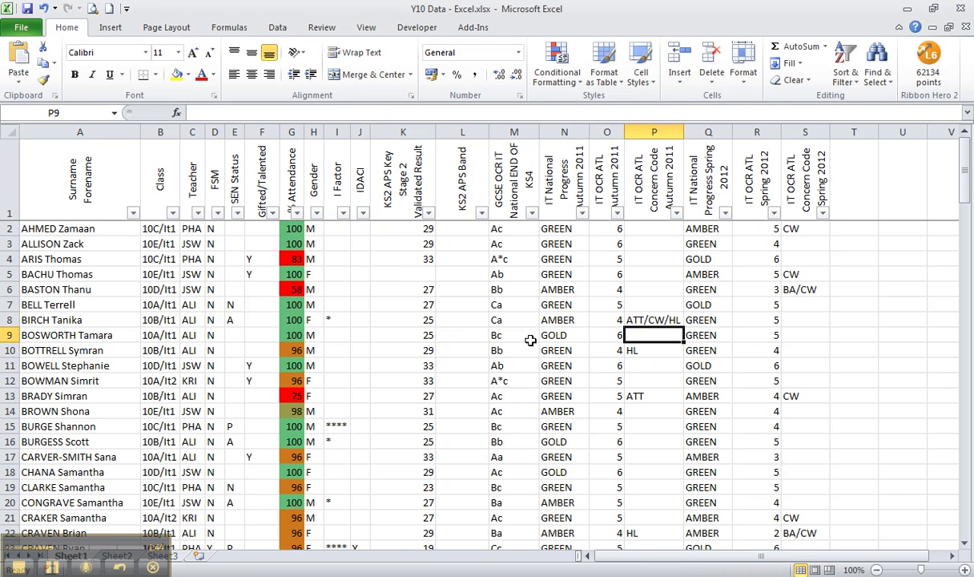
# Apply the 3 Stars rating icon set to the KS2 APS validated results in K2:K127
pyautogui.moveTo(401, 228); pyautogui.dragTo(430, 463)
pyautogui.click(559, 83)
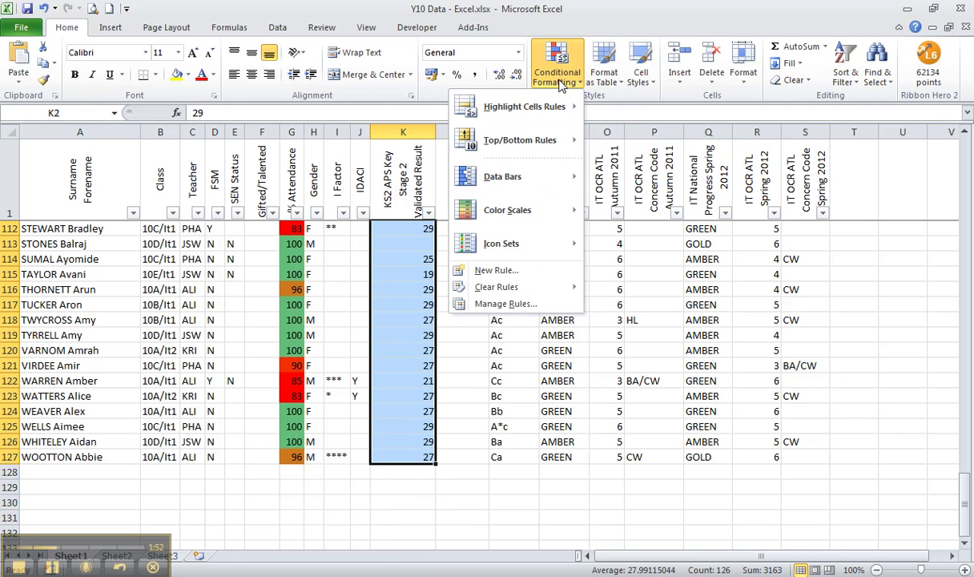
pyautogui.moveTo(544, 255)
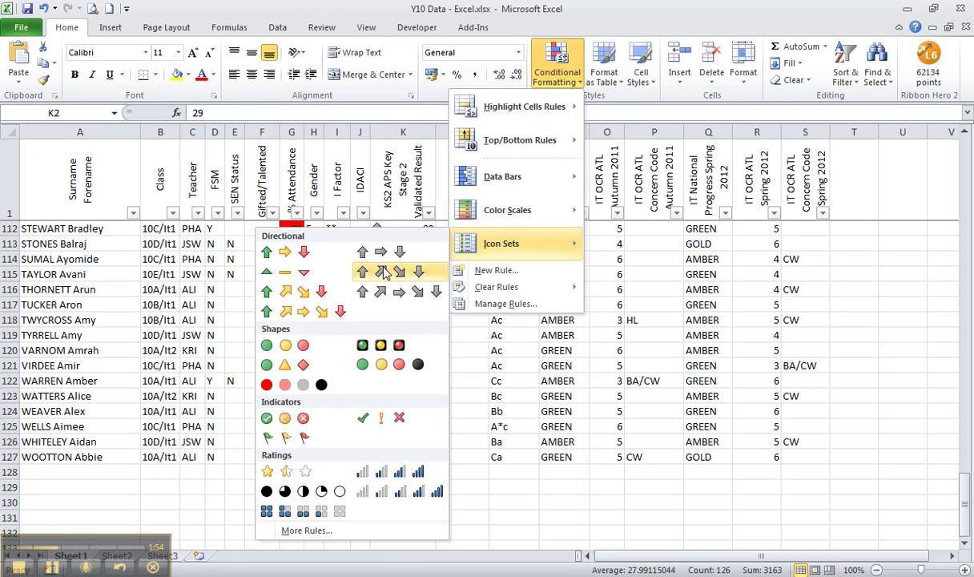
pyautogui.click(287, 472)
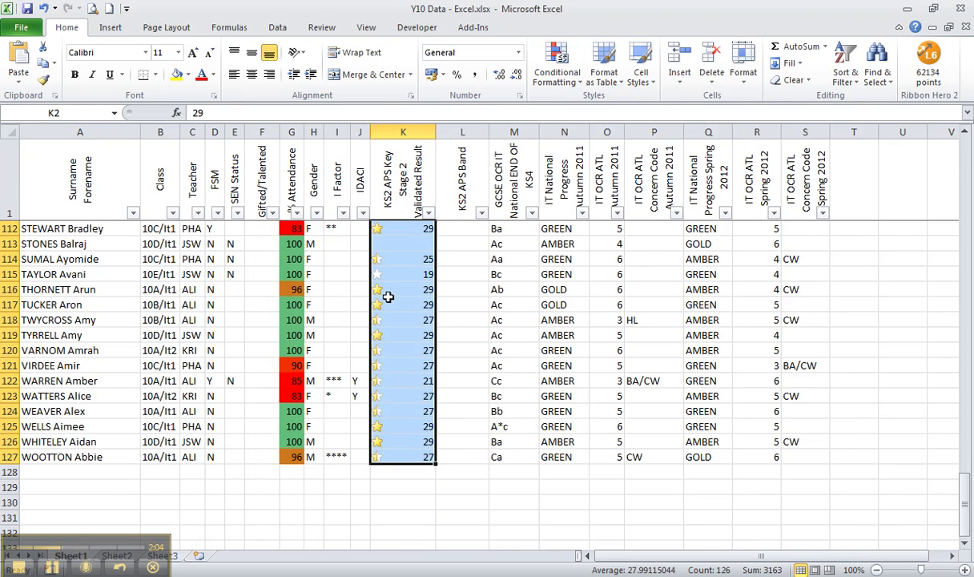
# Examine the star icons against the KS2 APS scores, from the last pupils back towards the first rows
pyautogui.click(382, 244)
pyautogui.scroll(13, 398, 403)
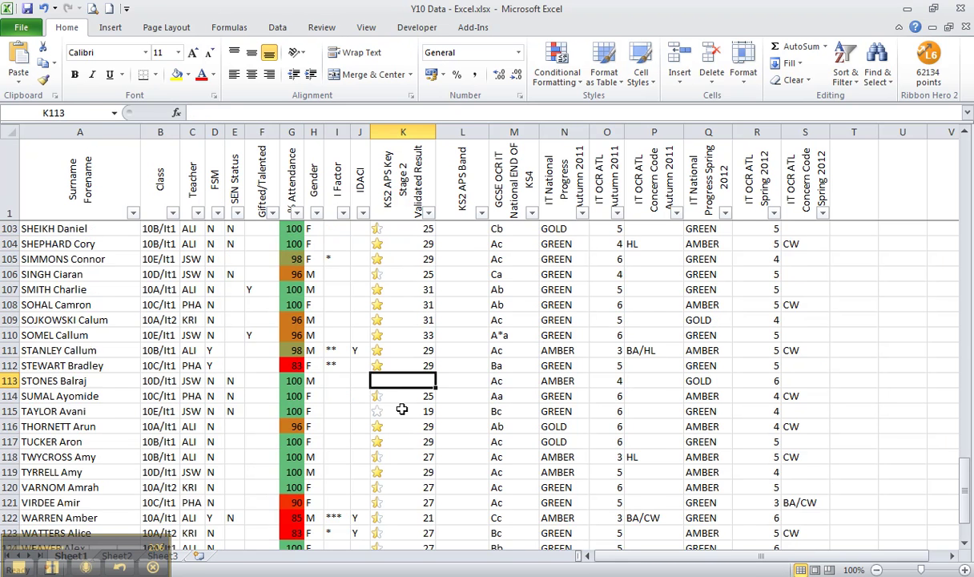
pyautogui.scroll(4, 398, 403)
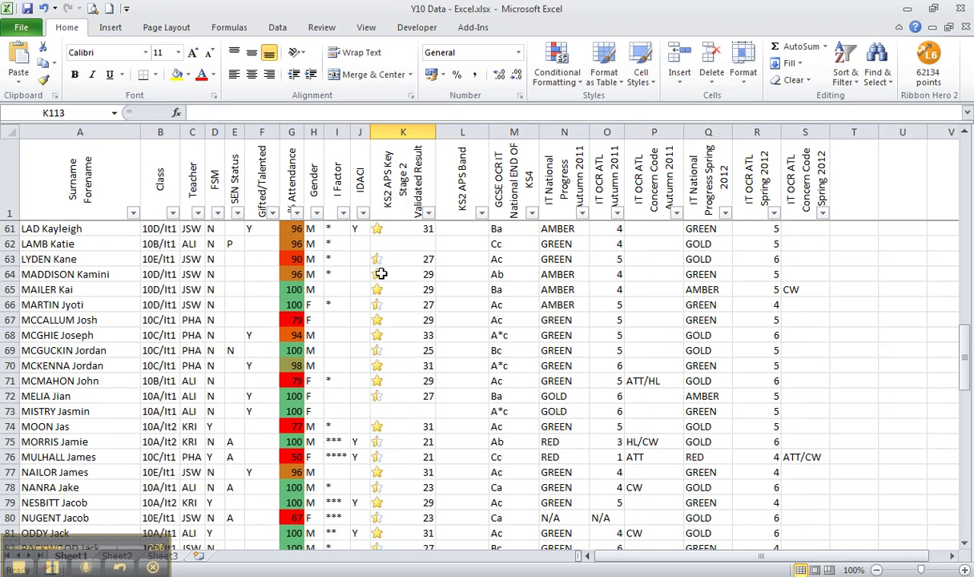
pyautogui.scroll(13, 405, 385)
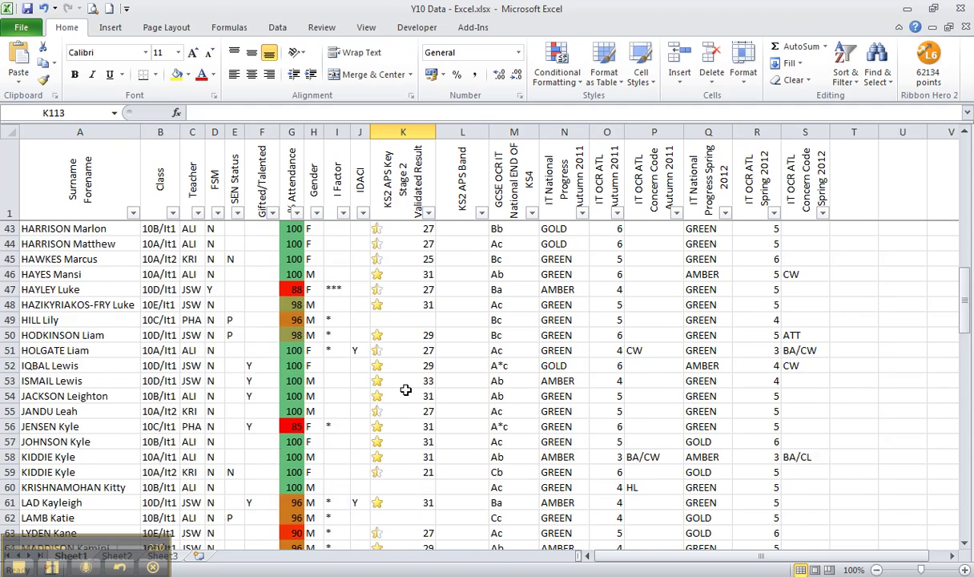
pyautogui.scroll(-4, 406, 392)
pyautogui.scroll(11, 406, 391)
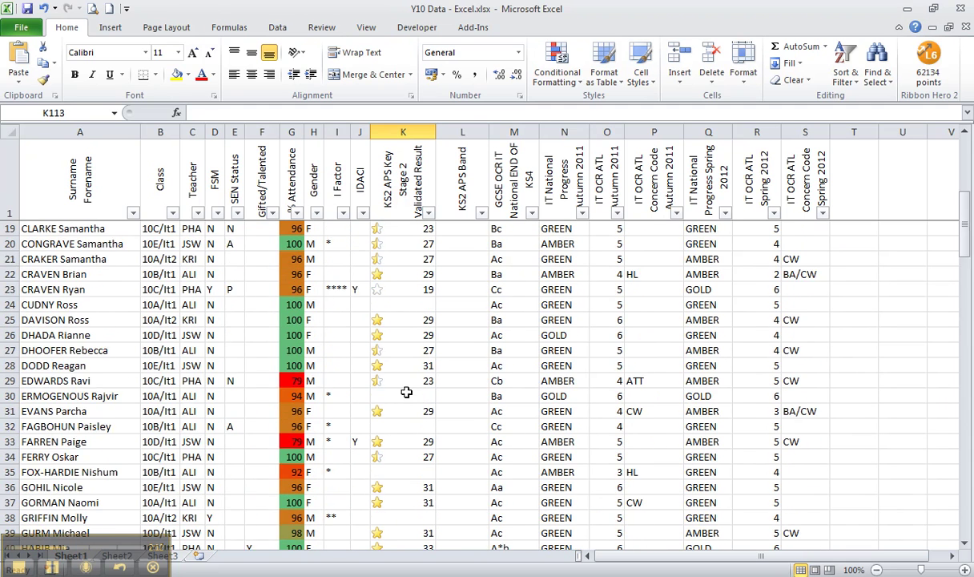
# Create a rule on cell N2 that formats only cells whose value is equal to GREEN
pyautogui.click(506, 365)
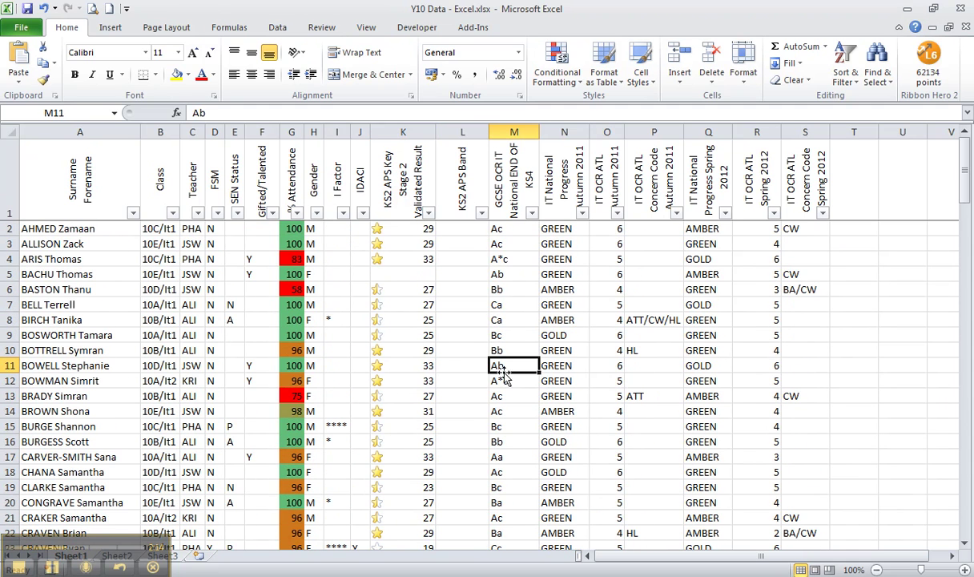
pyautogui.click(564, 228)
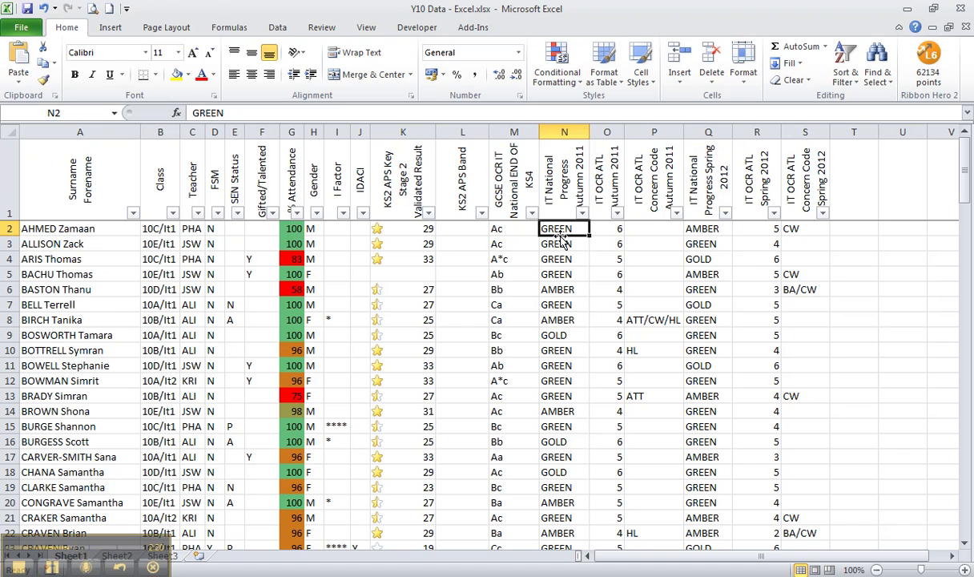
pyautogui.click(561, 84)
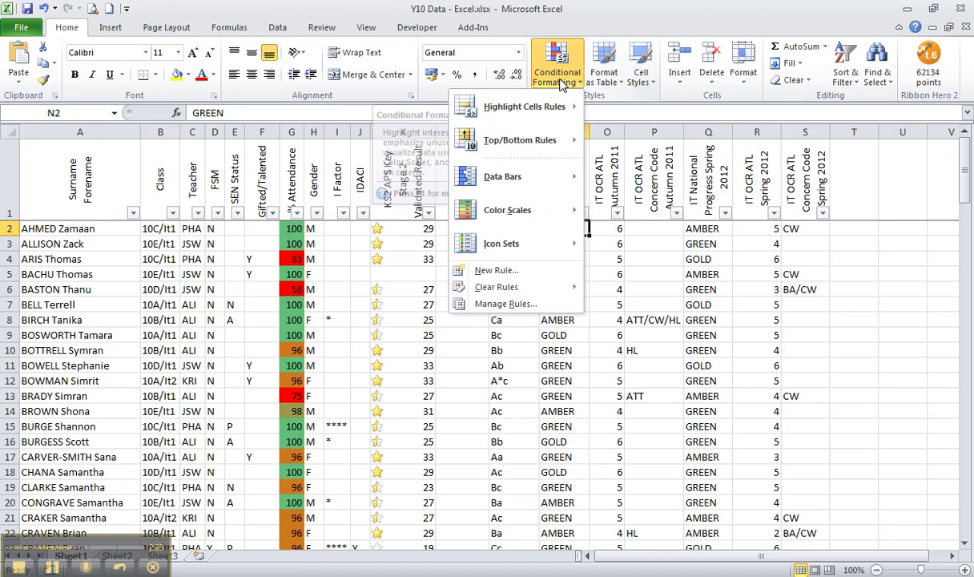
pyautogui.click(519, 276)
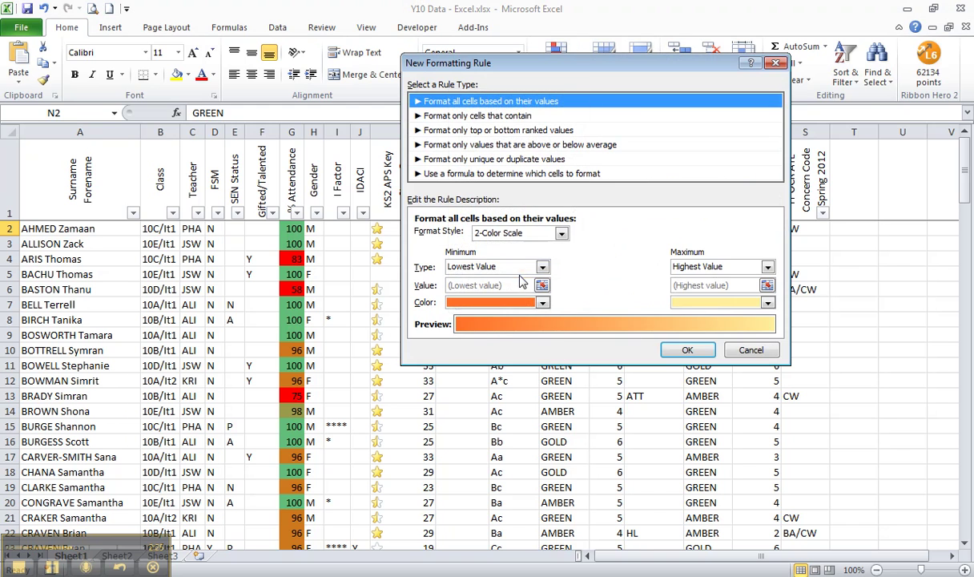
pyautogui.click(478, 117)
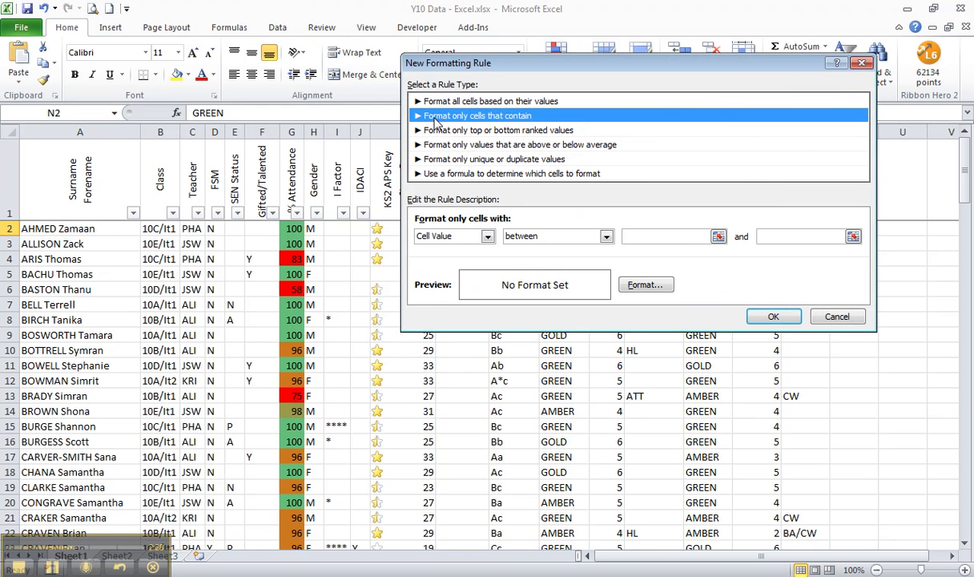
pyautogui.click(570, 236)
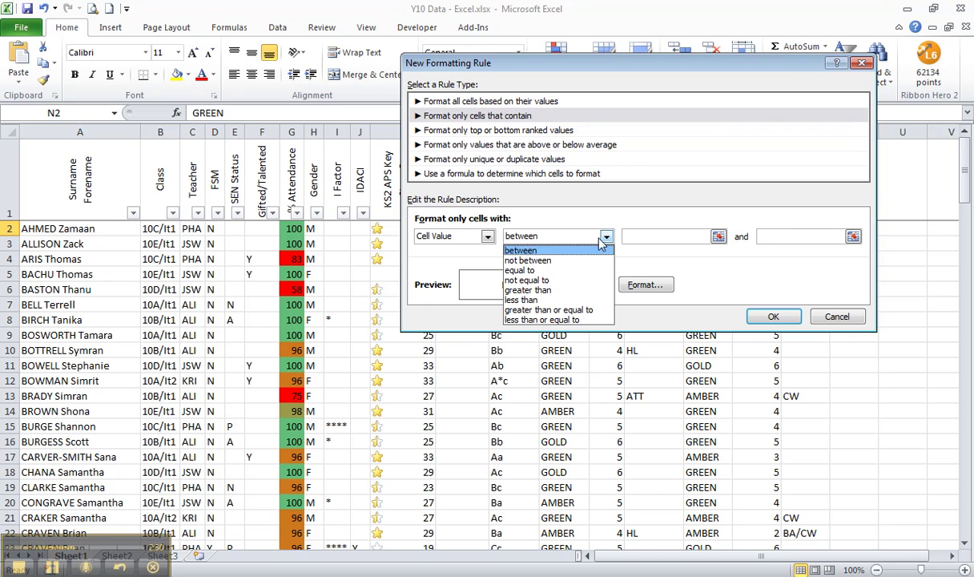
pyautogui.click(558, 272)
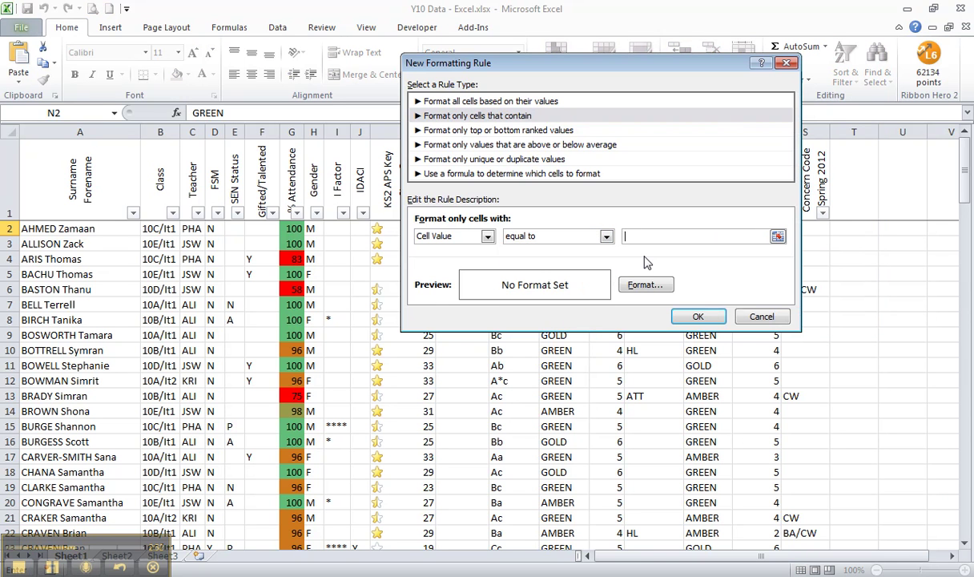
pyautogui.write('GREEN')
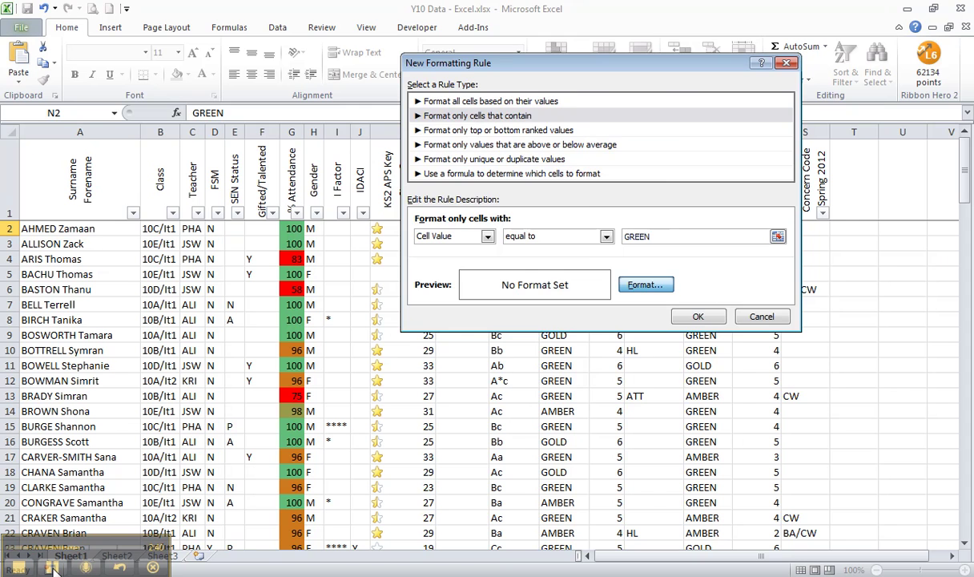
# Give the GREEN rule a light green background fill and apply it to cell N2
pyautogui.click(646, 284)
pyautogui.click(535, 64)
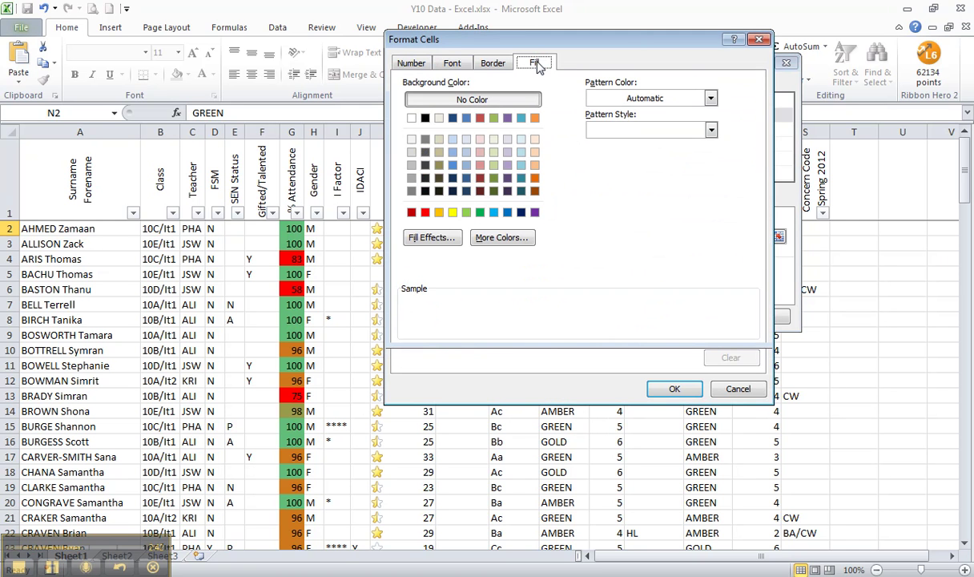
pyautogui.click(467, 212)
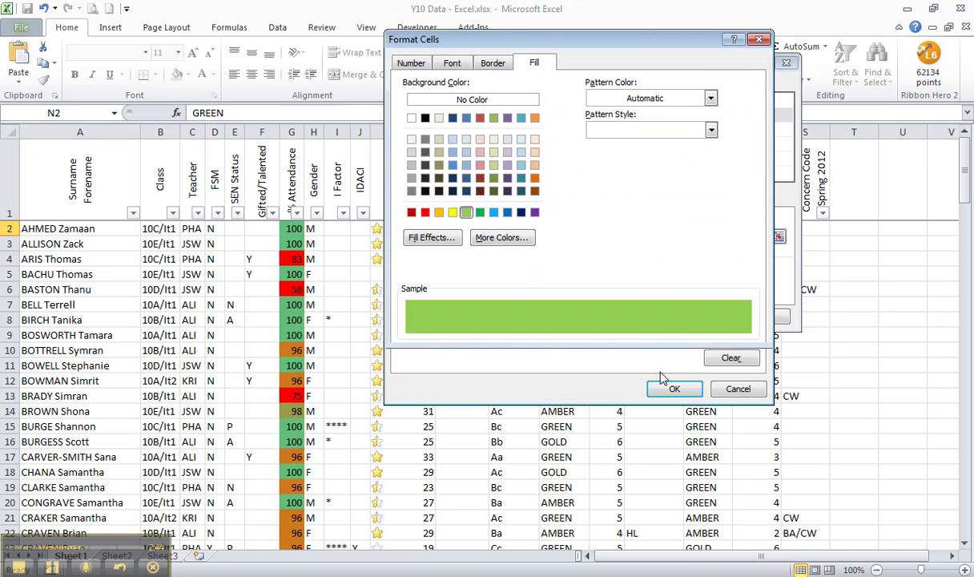
pyautogui.click(673, 389)
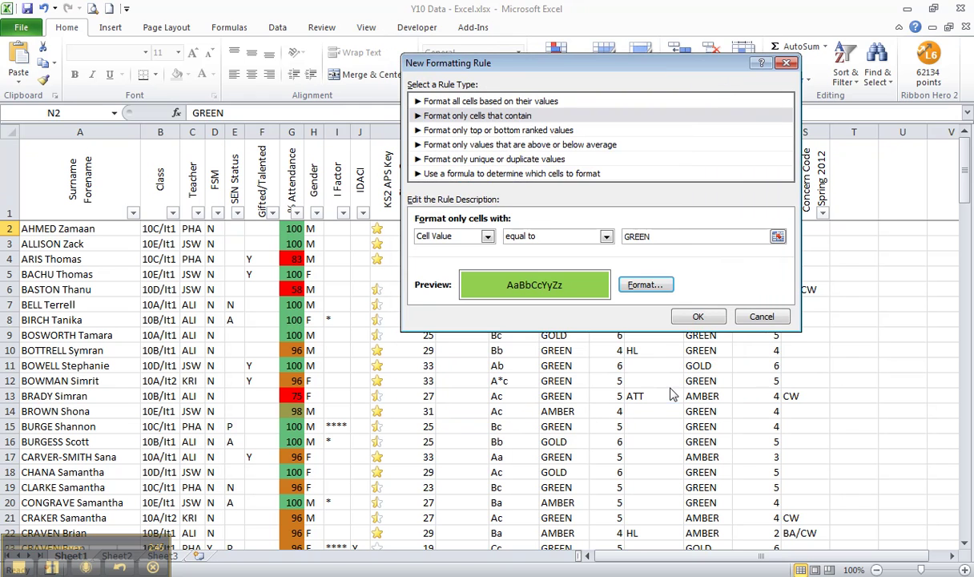
pyautogui.click(698, 317)
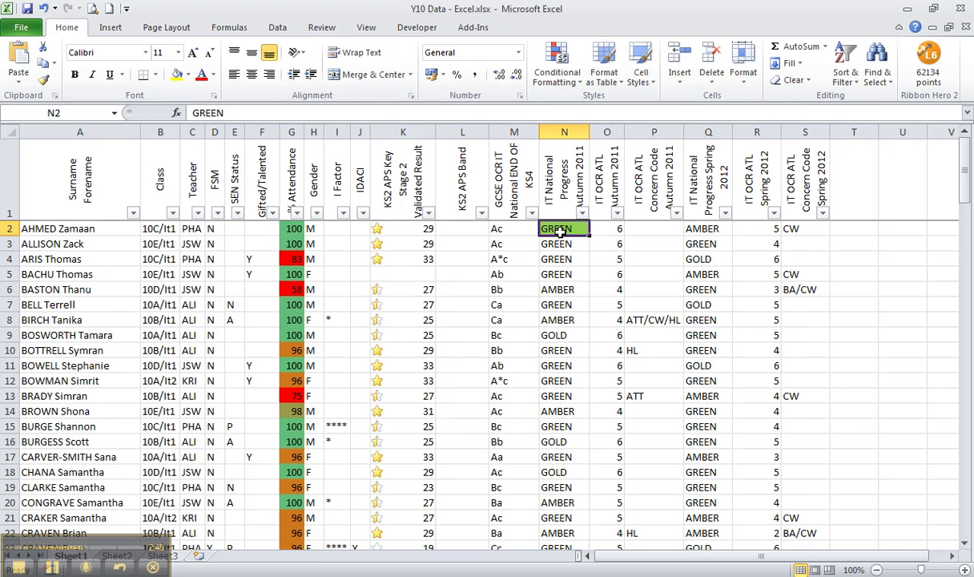
# Start another new formatting rule for cell N2 using the "Format only cells that contain" rule type
pyautogui.click(559, 77)
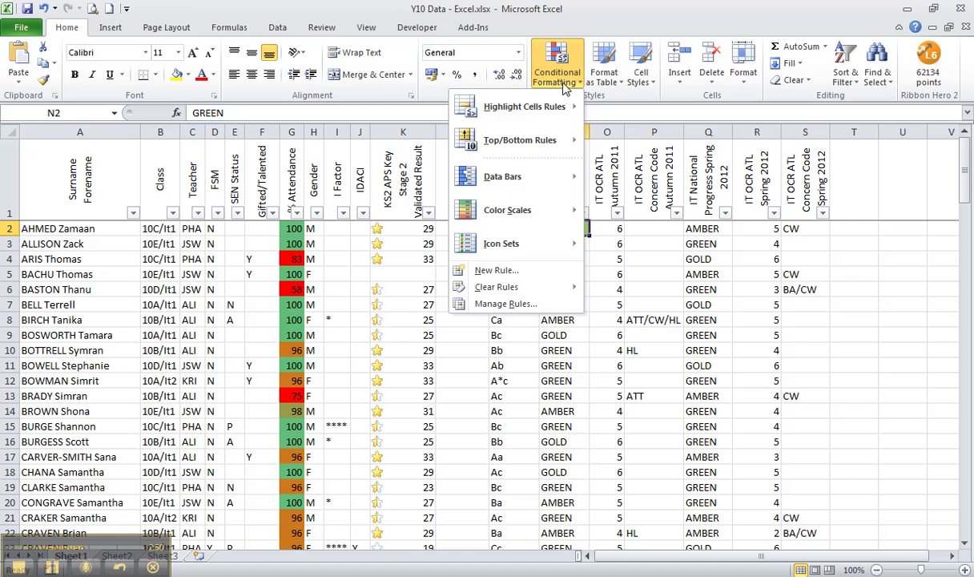
pyautogui.moveTo(520, 286)
pyautogui.click(499, 271)
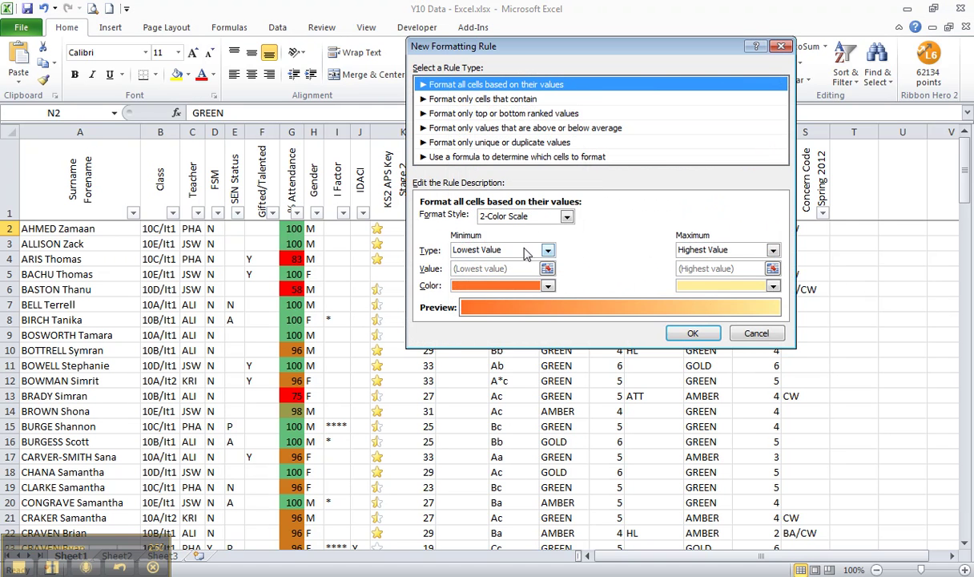
pyautogui.click(484, 100)
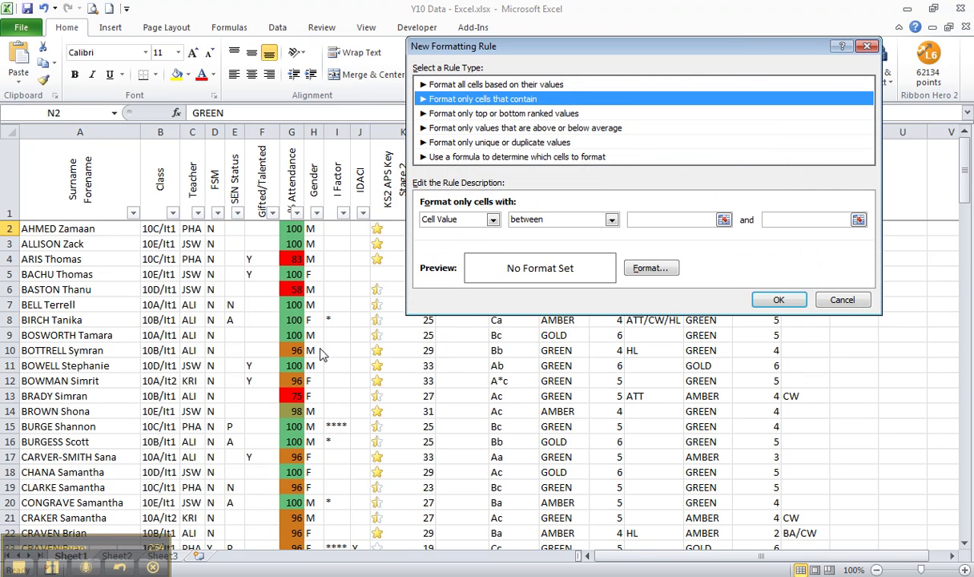
pyautogui.click(53, 568)
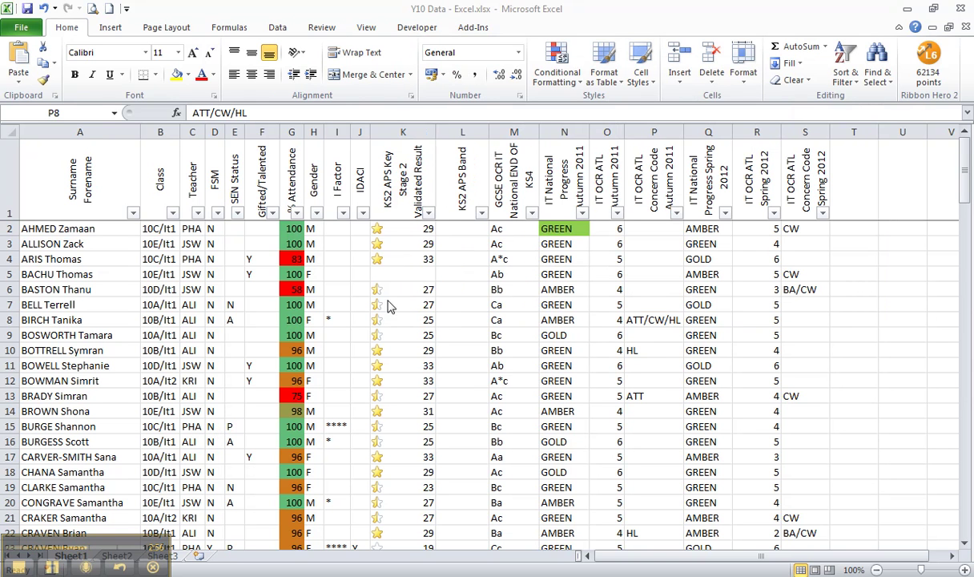
pyautogui.click(554, 77)
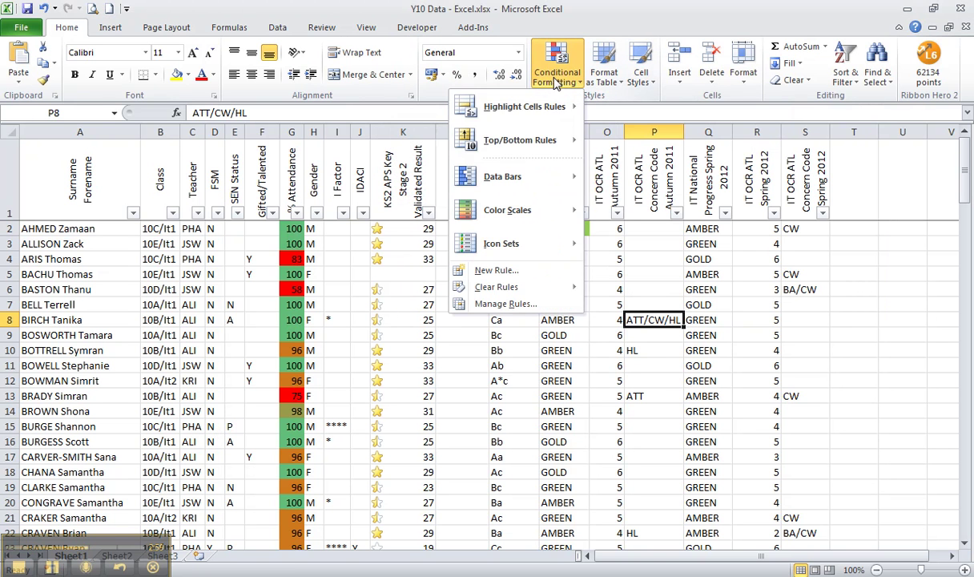
pyautogui.click(528, 305)
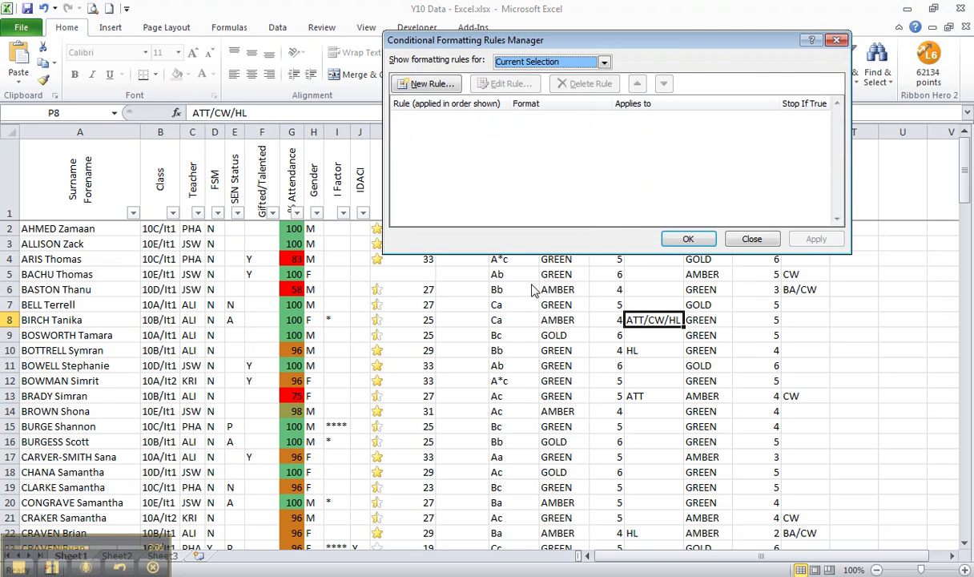
pyautogui.click(753, 239)
# Review the conditional formatting rules set on cell N2, closing the rules manager without changes
pyautogui.click(565, 228)
pyautogui.click(557, 68)
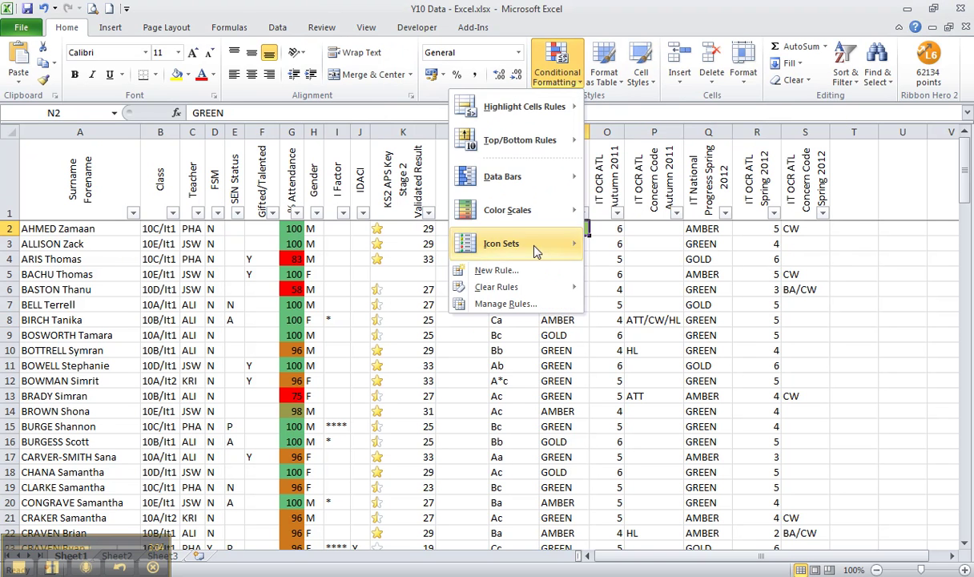
pyautogui.click(525, 303)
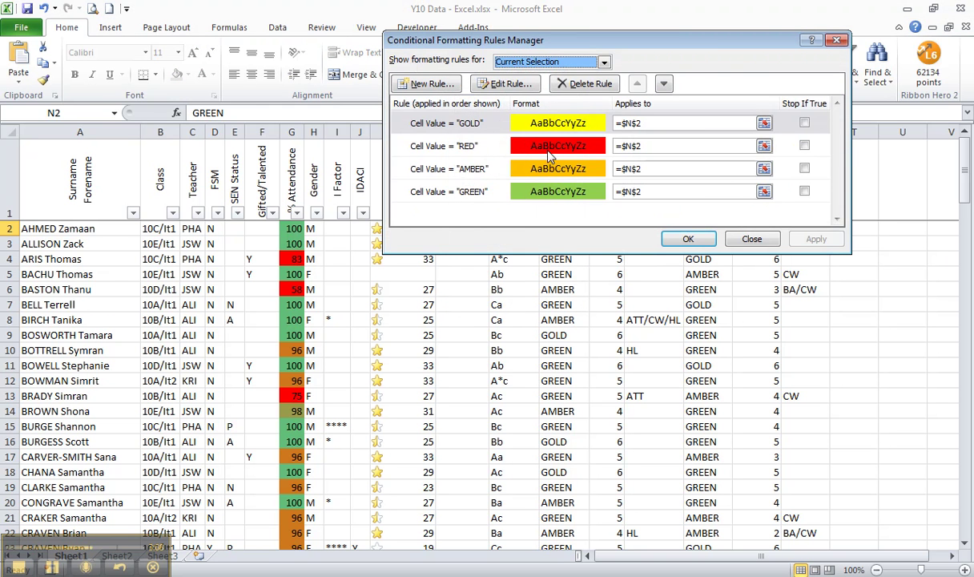
pyautogui.click(687, 241)
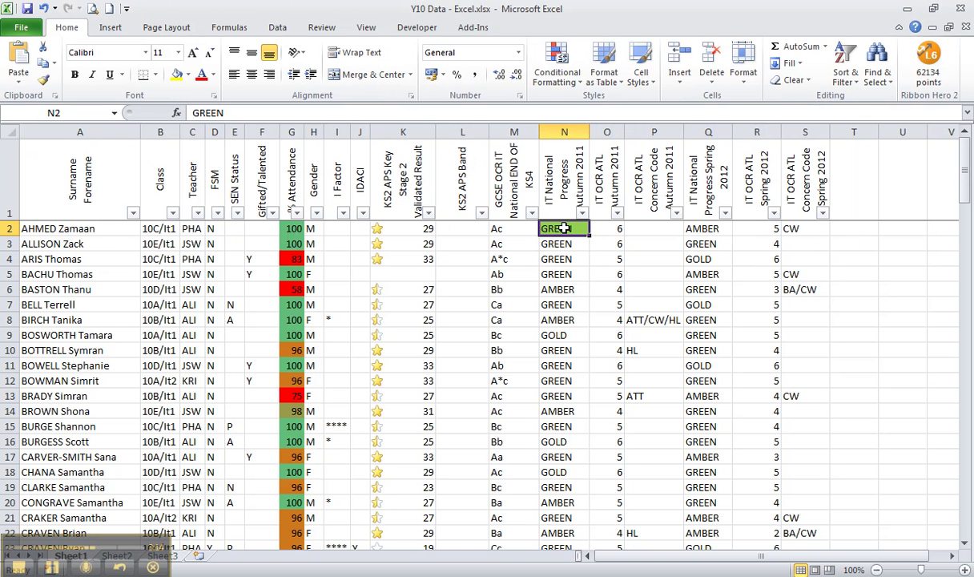
# Copy the formatting of N2 onto the rest of the Autumn 2011 IT progress column, N3:N127, with Format Painter
pyautogui.click(43, 79)
pyautogui.moveTo(566, 244)
pyautogui.mouseDown()
pyautogui.moveTo(585, 529)
pyautogui.moveTo(570, 557)
pyautogui.moveTo(587, 544)
pyautogui.moveTo(576, 530)
pyautogui.moveTo(576, 486)
pyautogui.mouseUp()
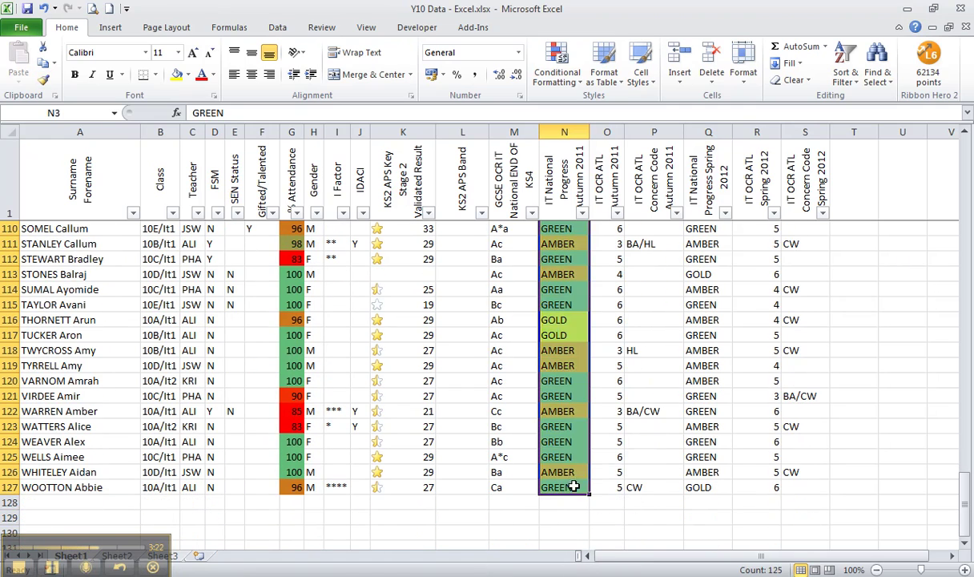
pyautogui.click(574, 456)
pyautogui.scroll(11, 574, 460)
pyautogui.scroll(20, 574, 465)
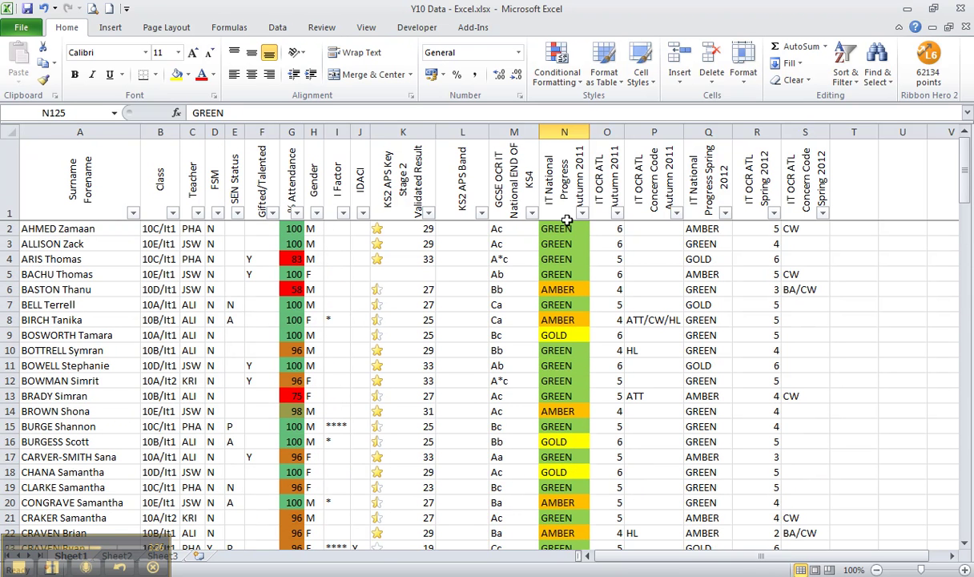
# Copy the formatting of N2 onto the Spring 2012 IT progress column, Q2:Q127, with Format Painter
pyautogui.click(694, 227)
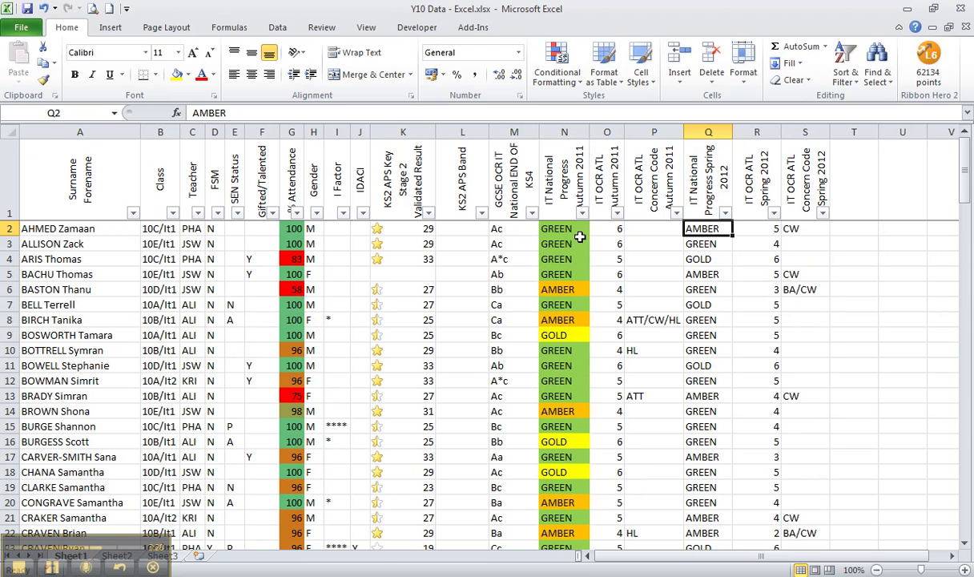
pyautogui.click(550, 228)
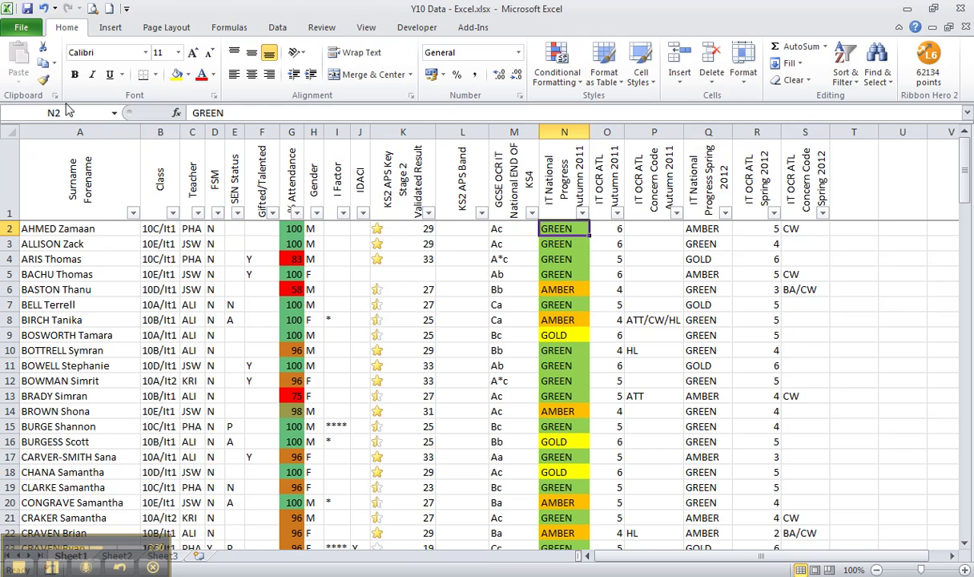
pyautogui.click(44, 81)
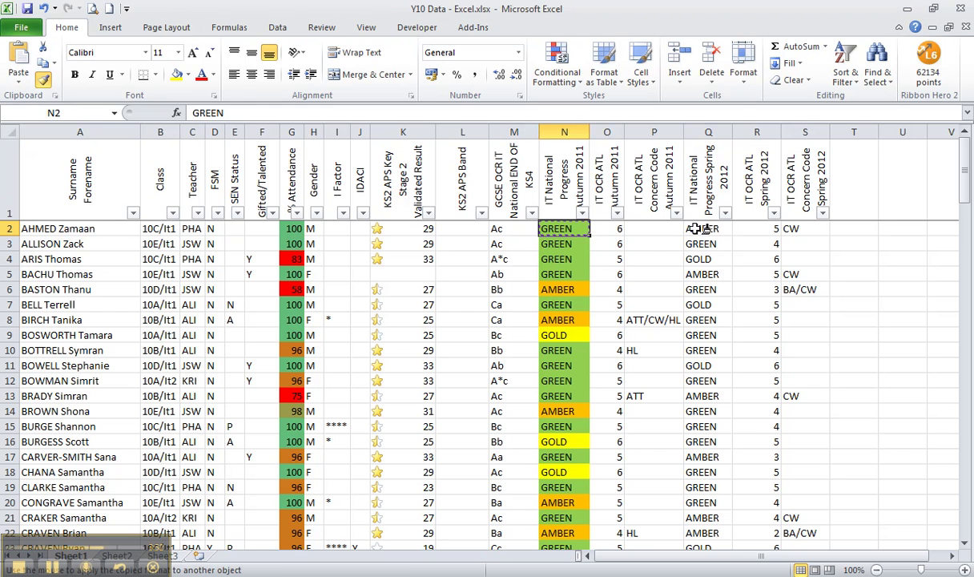
pyautogui.moveTo(697, 228)
pyautogui.mouseDown()
pyautogui.moveTo(695, 514)
pyautogui.moveTo(741, 528)
pyautogui.moveTo(733, 538)
pyautogui.moveTo(696, 503)
pyautogui.mouseUp()
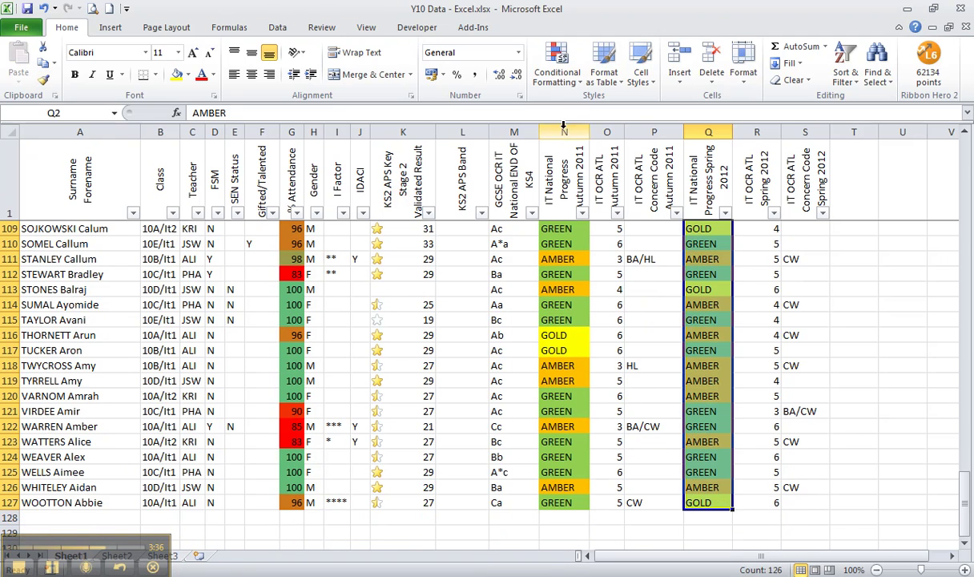
pyautogui.click(613, 259)
# Examine the colored grades in the Autumn 2011 and Spring 2012 progress columns across all pupils
pyautogui.scroll(12, 681, 264)
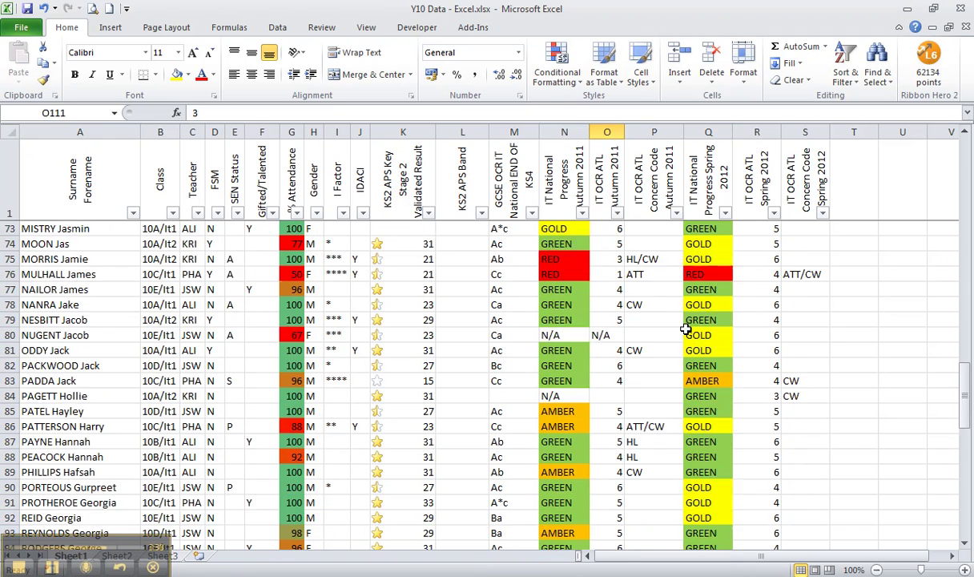
pyautogui.scroll(20, 687, 329)
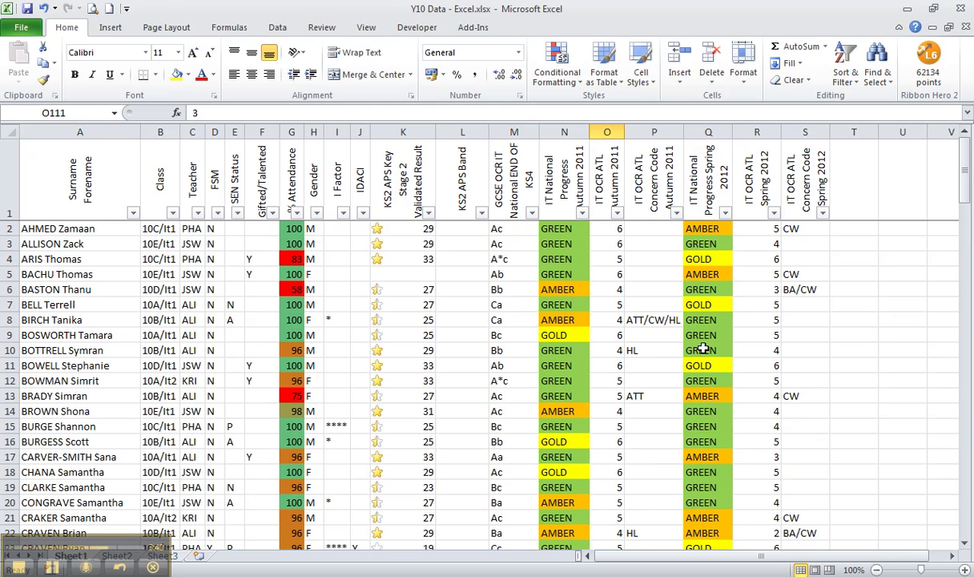
pyautogui.scroll(-20, 654, 346)
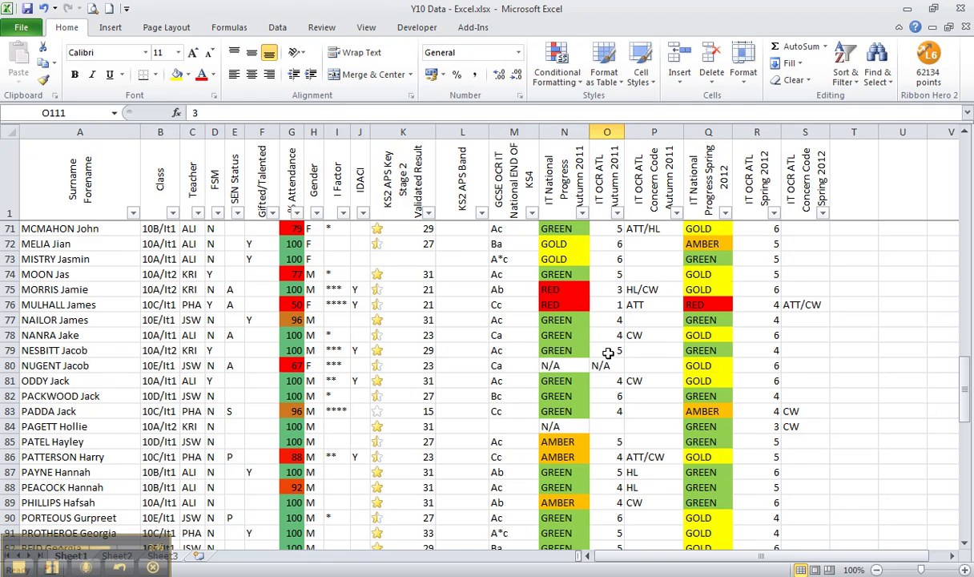
pyautogui.scroll(-14, 608, 353)
pyautogui.scroll(20, 611, 355)
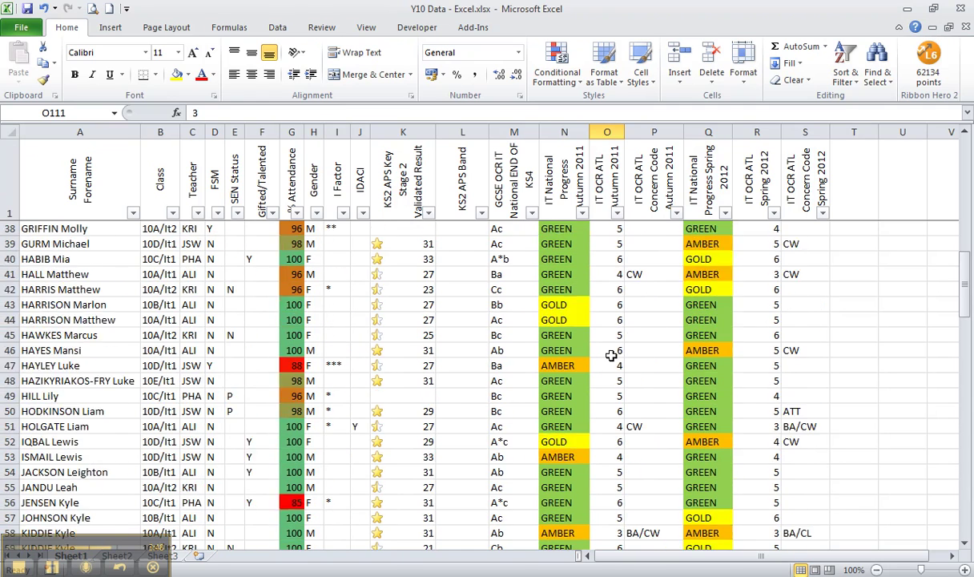
pyautogui.scroll(12, 610, 355)
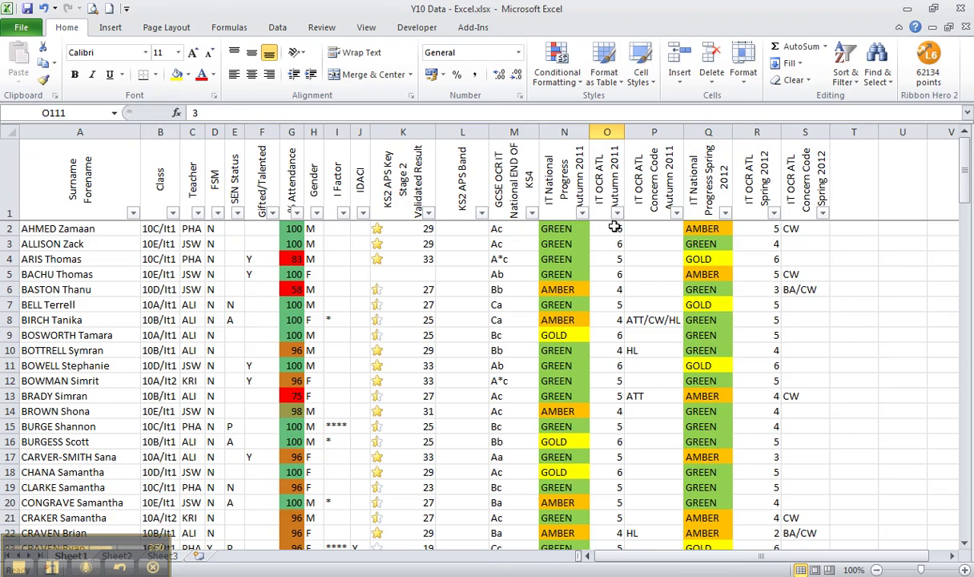
# Select the IT OCR ATL Autumn 2011 scores in column O from O2 down
pyautogui.moveTo(615, 228); pyautogui.dragTo(617, 507)
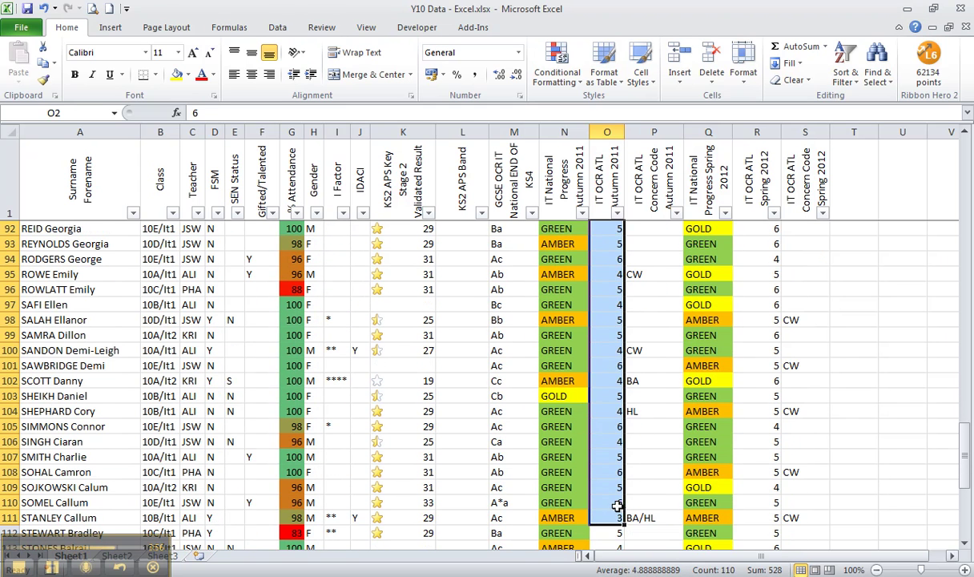